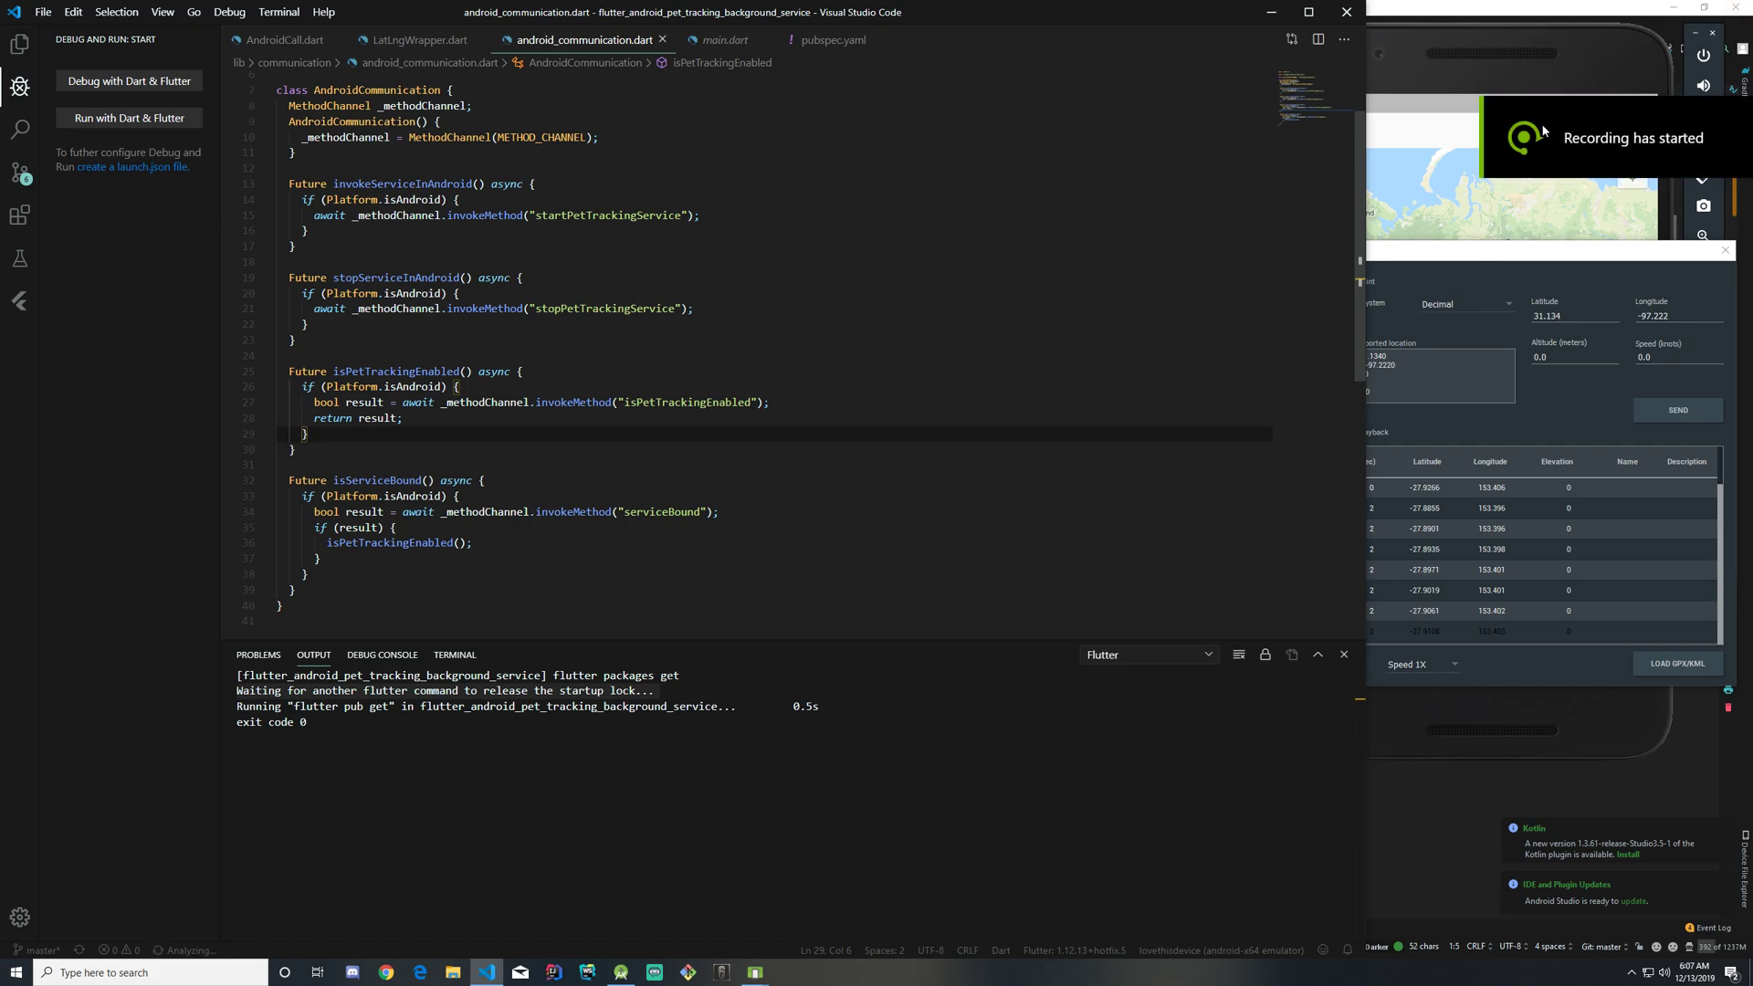
Step: Bring the running emulator forward, then return to the Dart communication code in VS Code
{"action": "left_click", "coordinate": [1462, 186]}
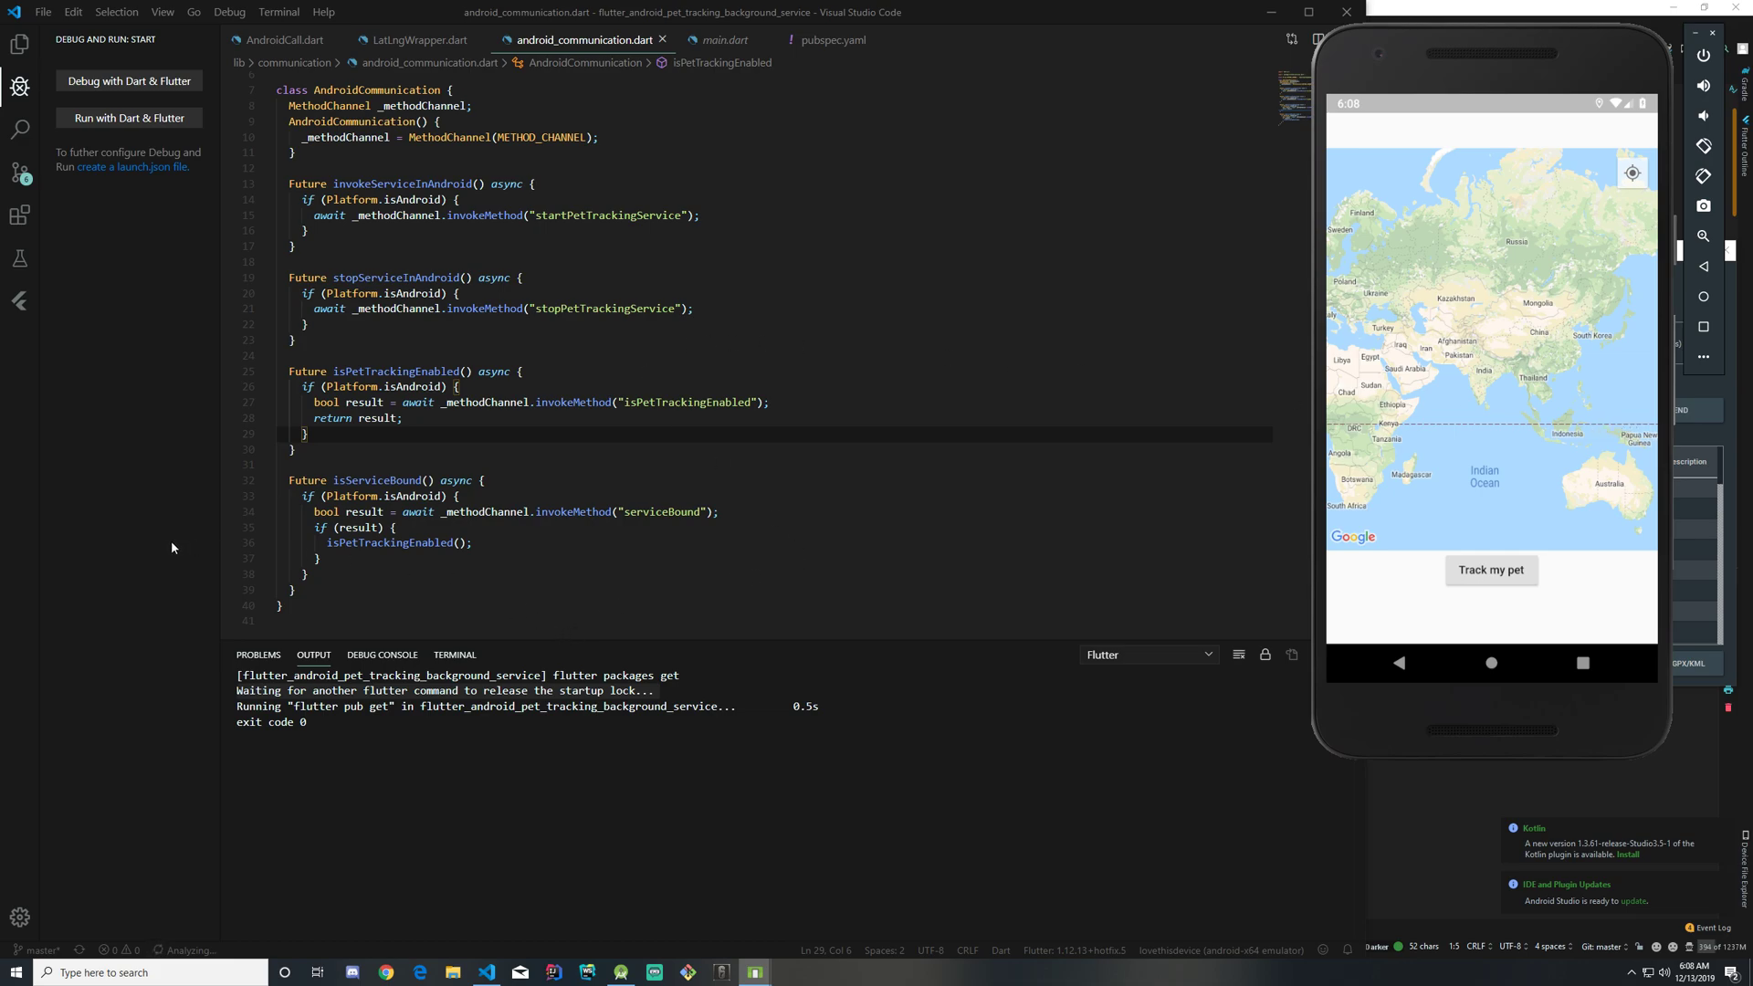
{"action": "left_click", "coordinate": [341, 450]}
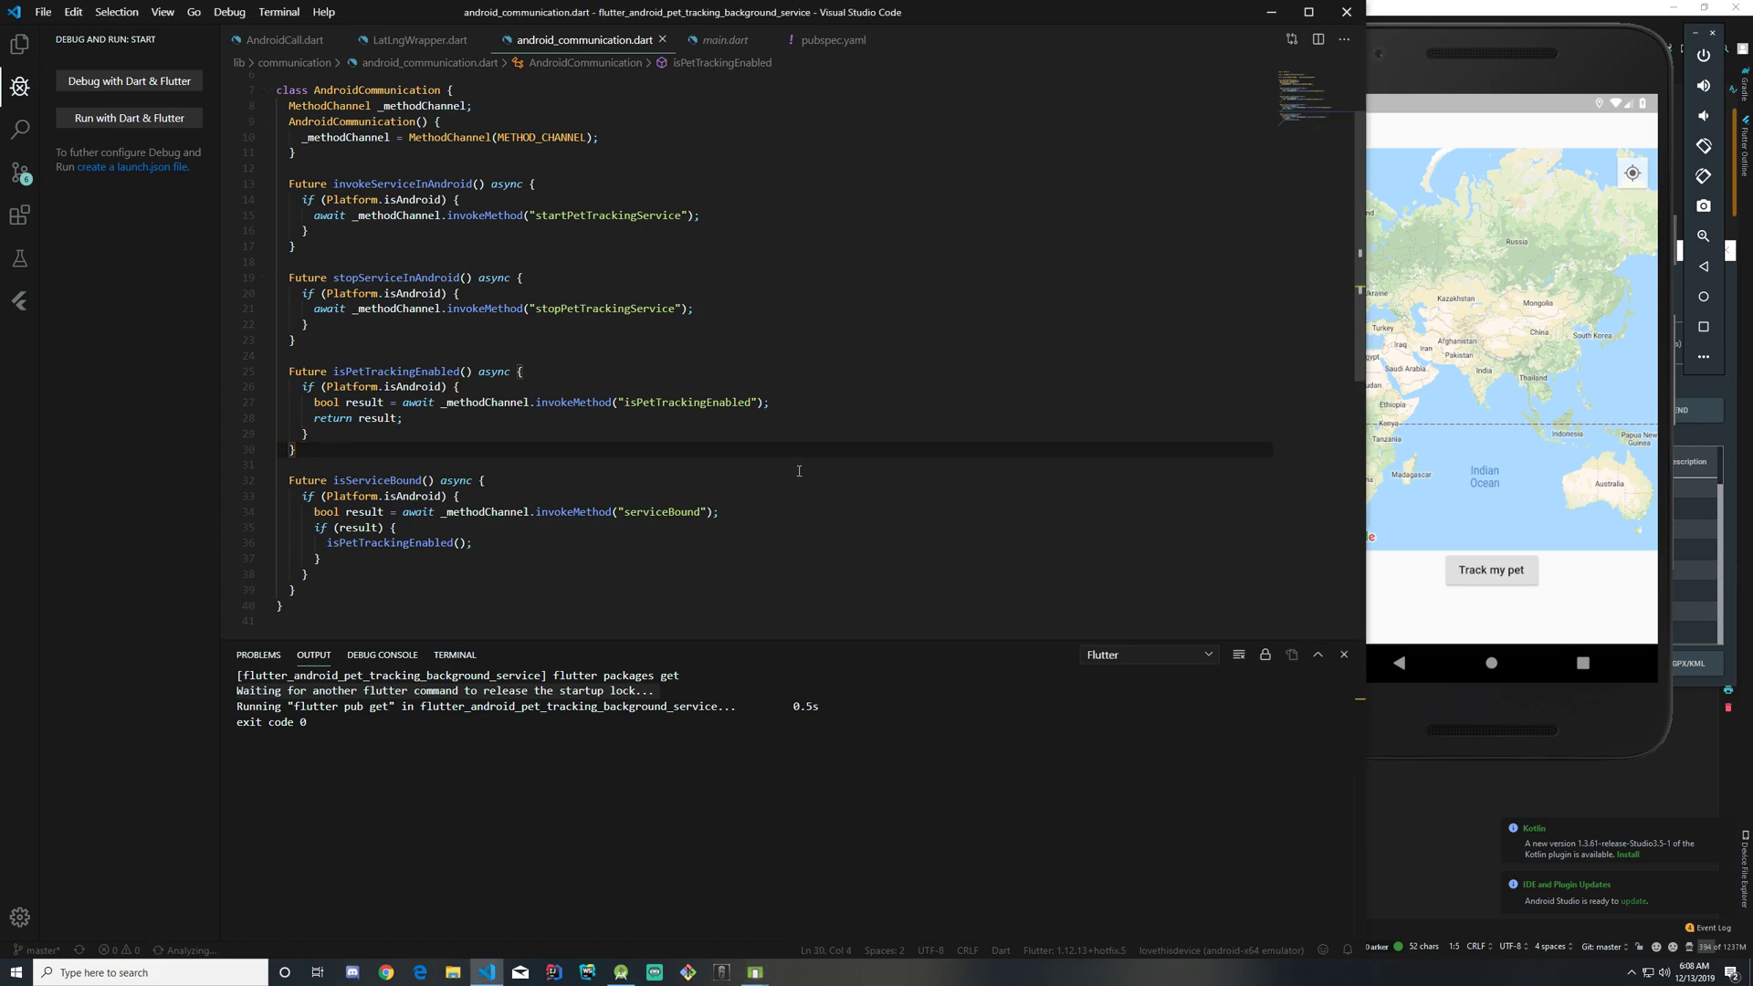
Step: Switch to Android Studio's PetTrackingService.kt and open the View menu's display options
{"action": "left_click", "coordinate": [621, 970]}
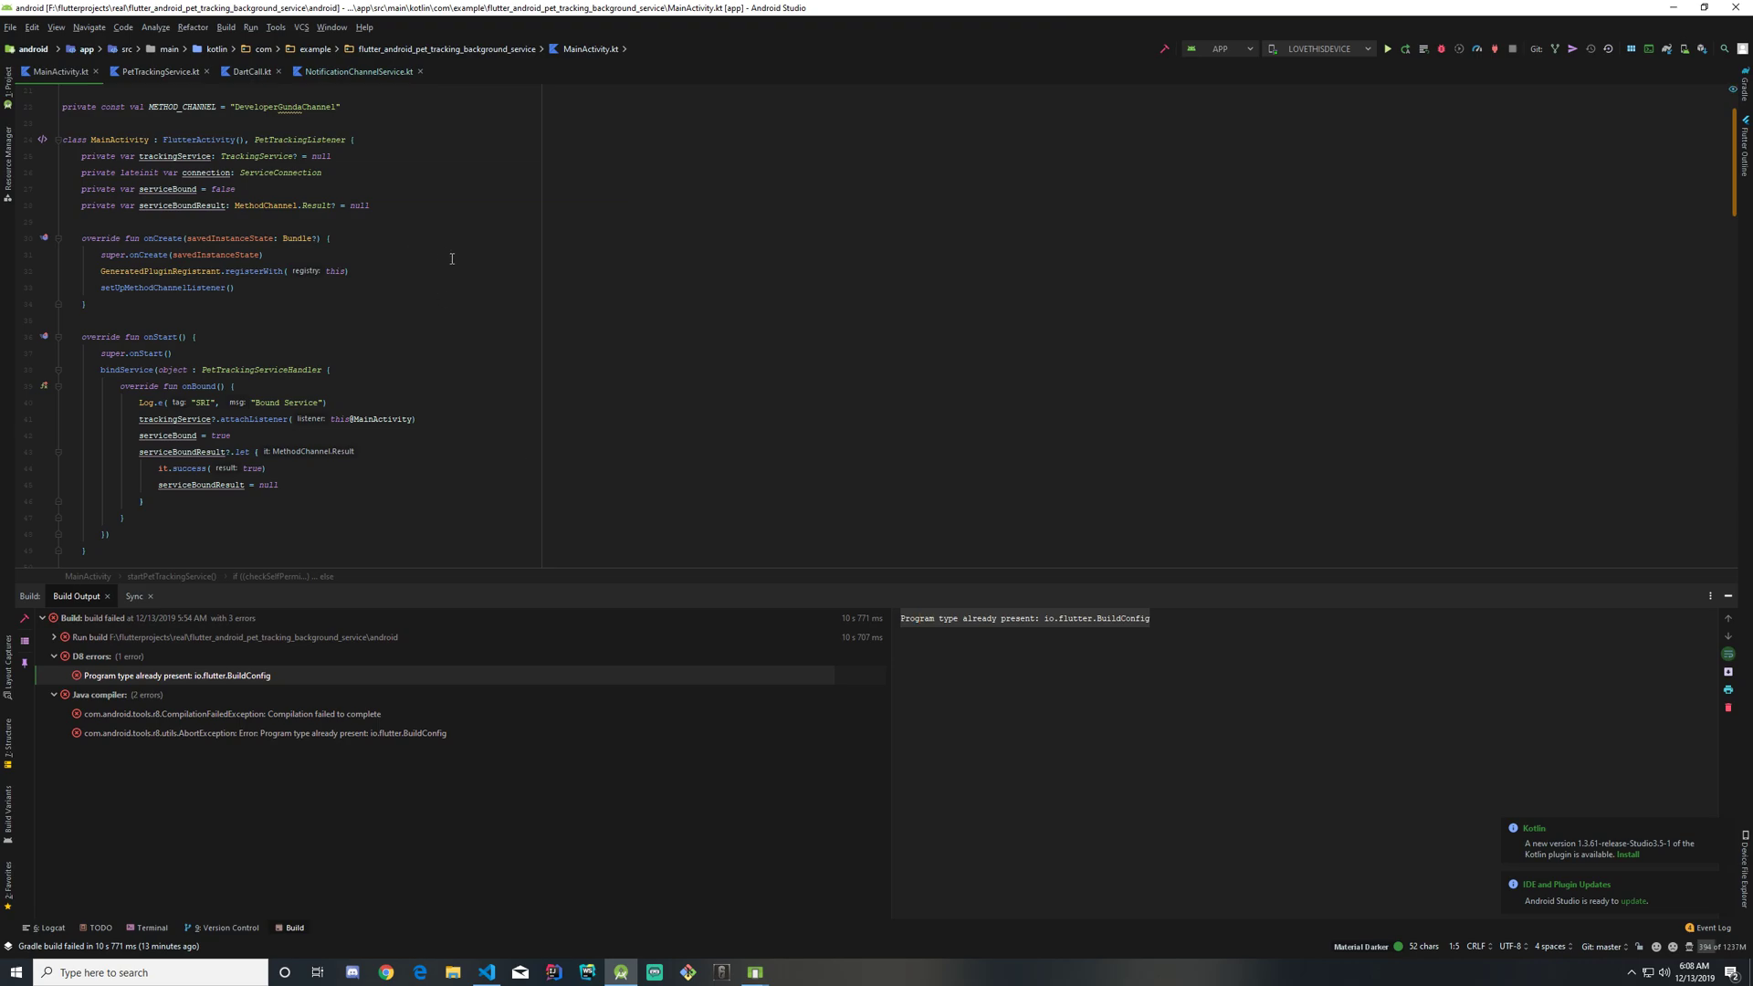
{"action": "left_click", "coordinate": [179, 71]}
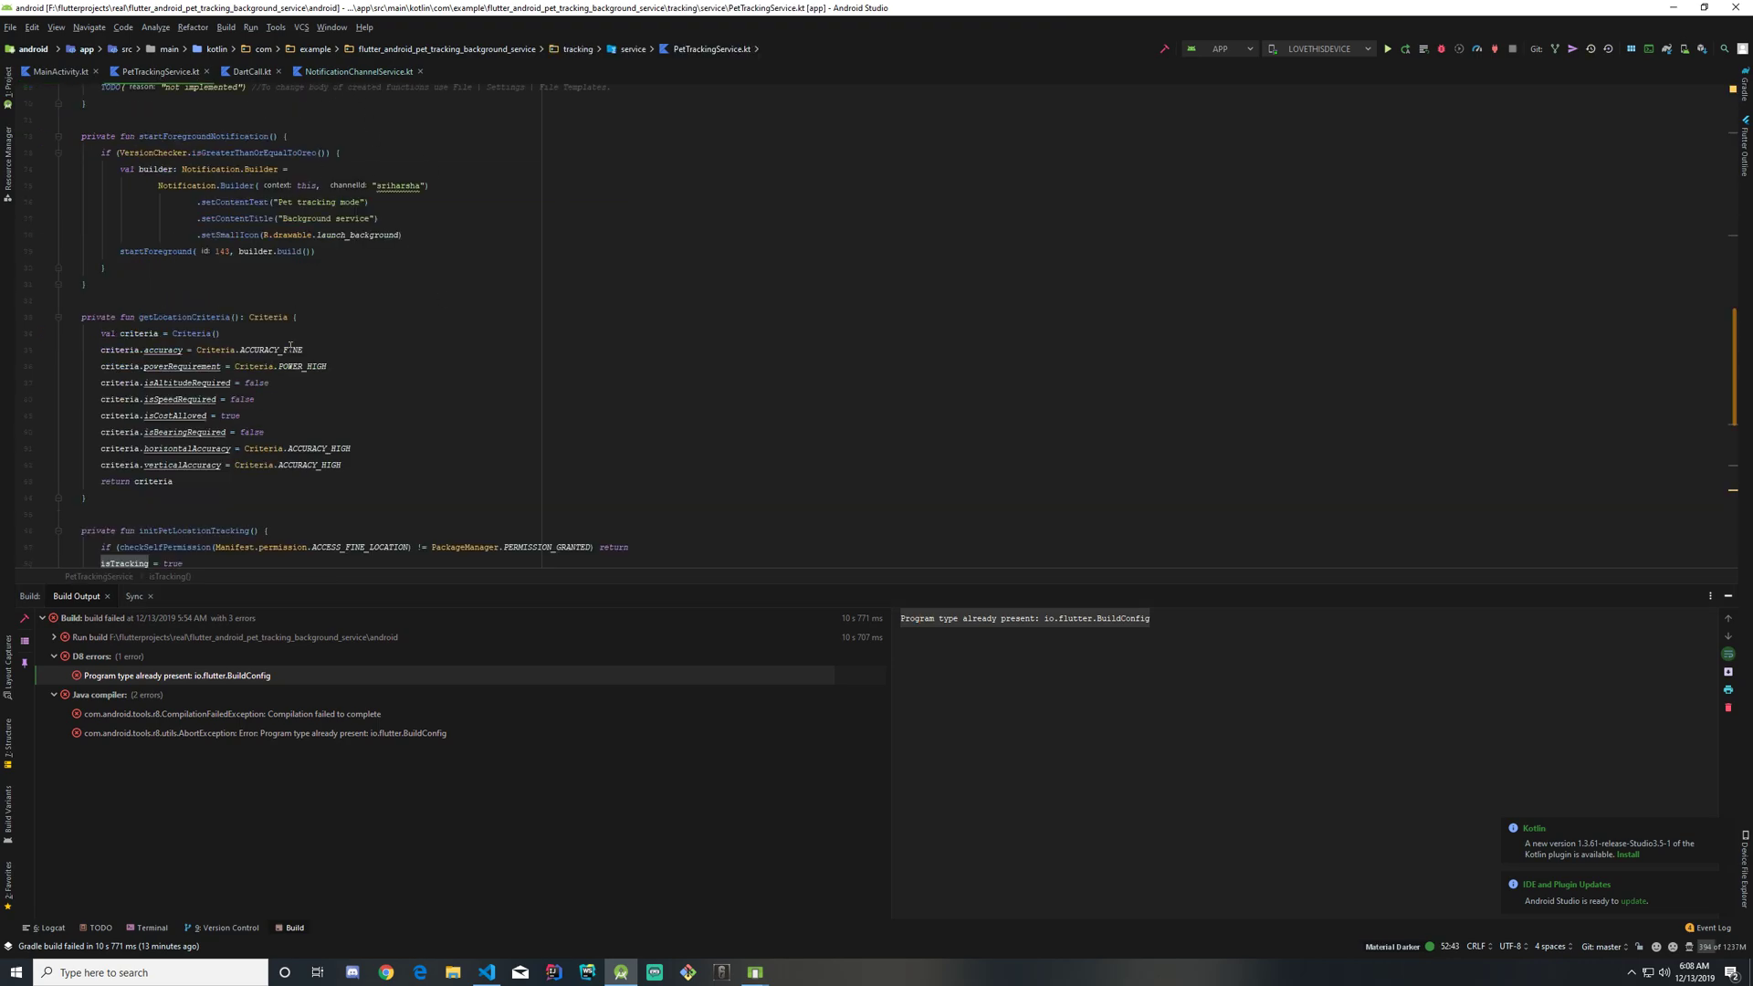
{"action": "scroll", "coordinate": [326, 439], "scroll_direction": "down", "scroll_amount": 3}
{"action": "scroll", "coordinate": [325, 439], "scroll_direction": "up", "scroll_amount": 5}
{"action": "scroll", "coordinate": [327, 438], "scroll_direction": "up", "scroll_amount": 3}
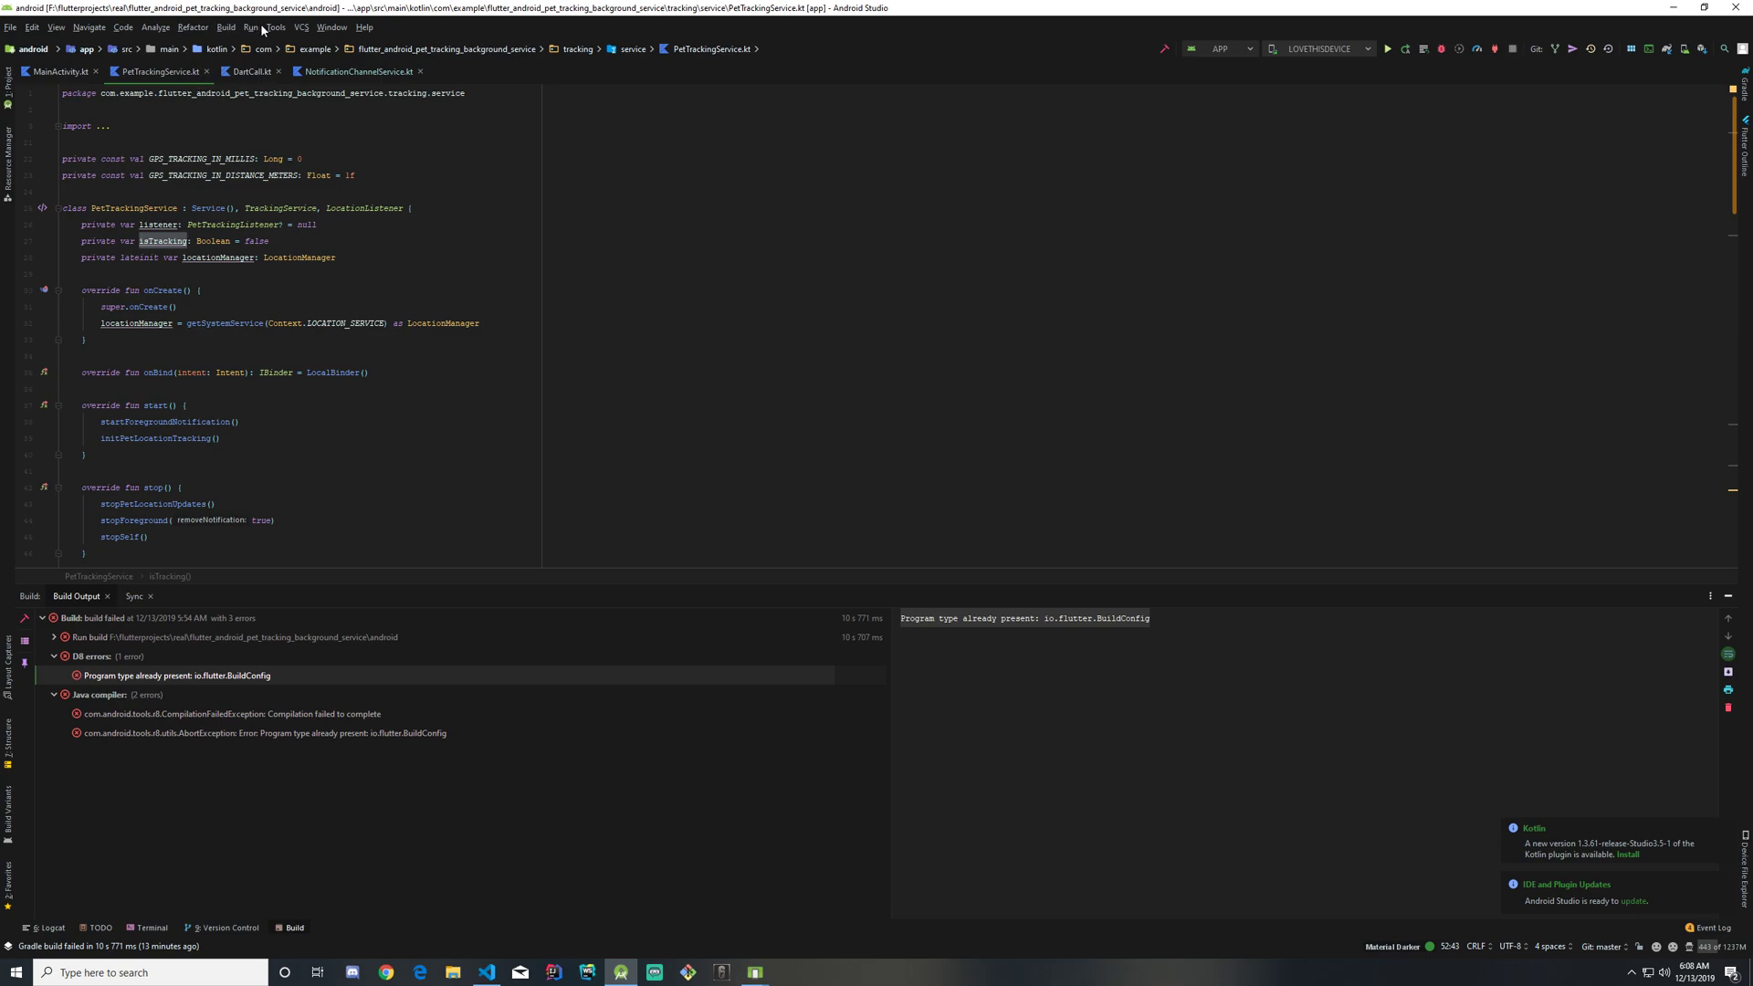
{"action": "left_click", "coordinate": [31, 29]}
{"action": "mouse_move", "coordinate": [331, 27]}
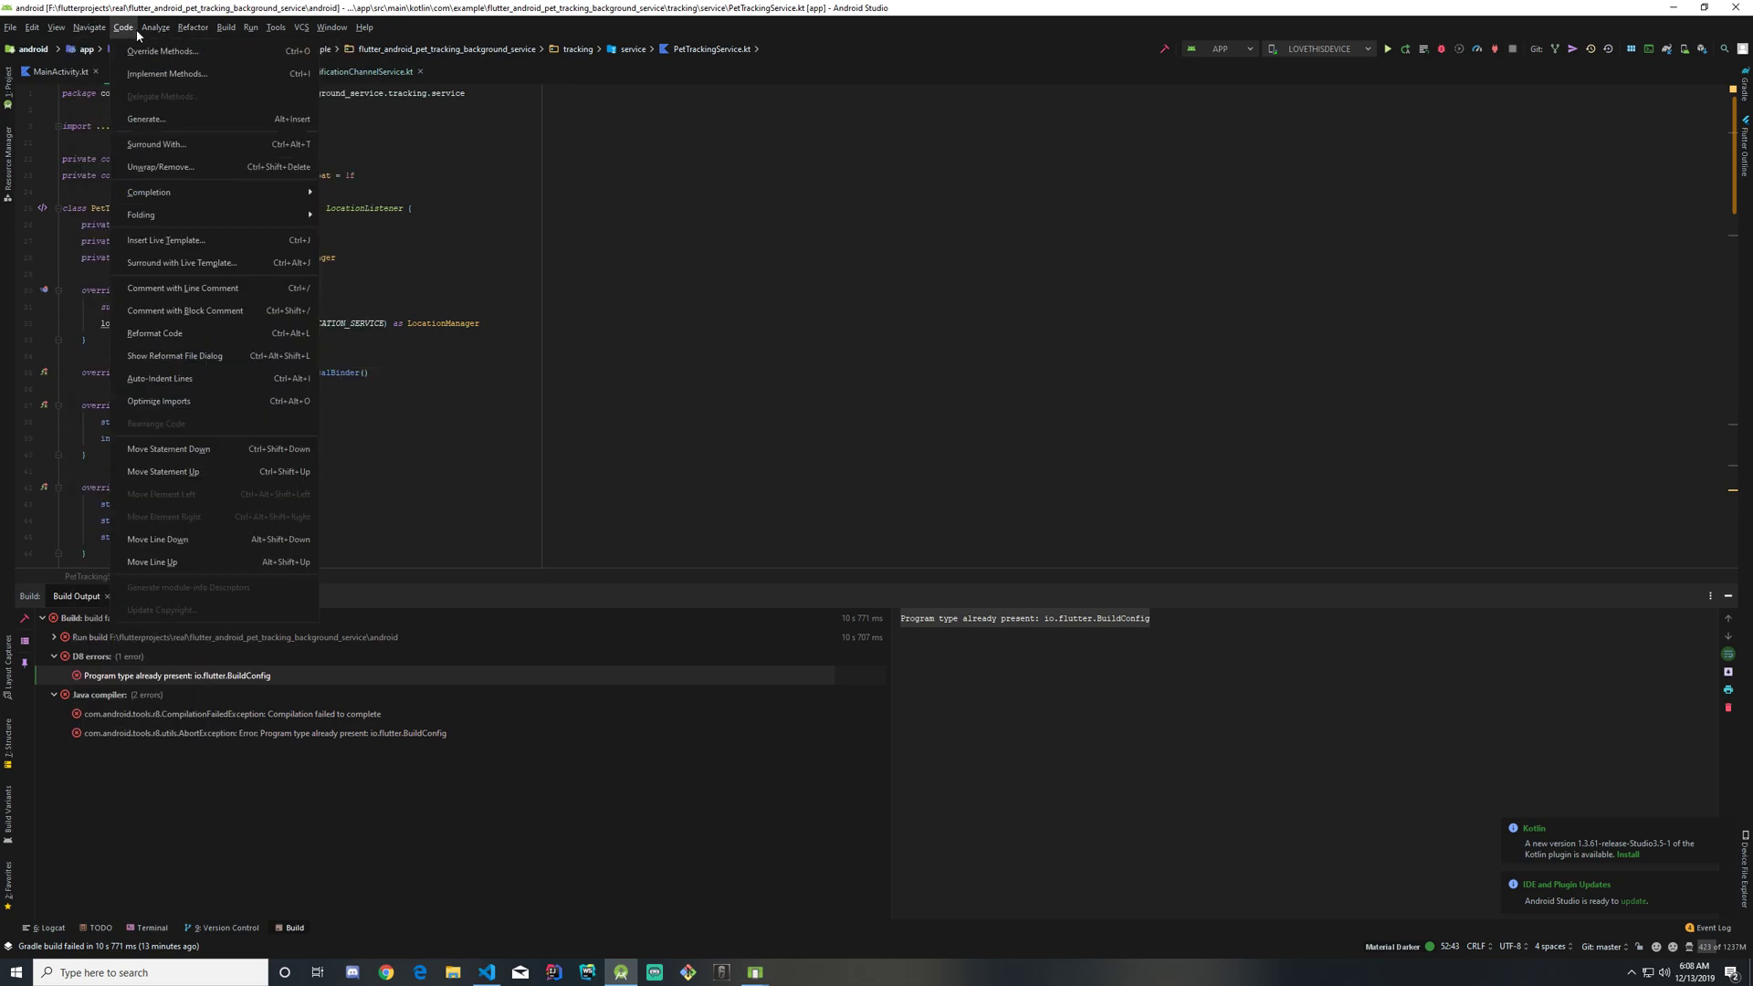
{"action": "mouse_move", "coordinate": [55, 28]}
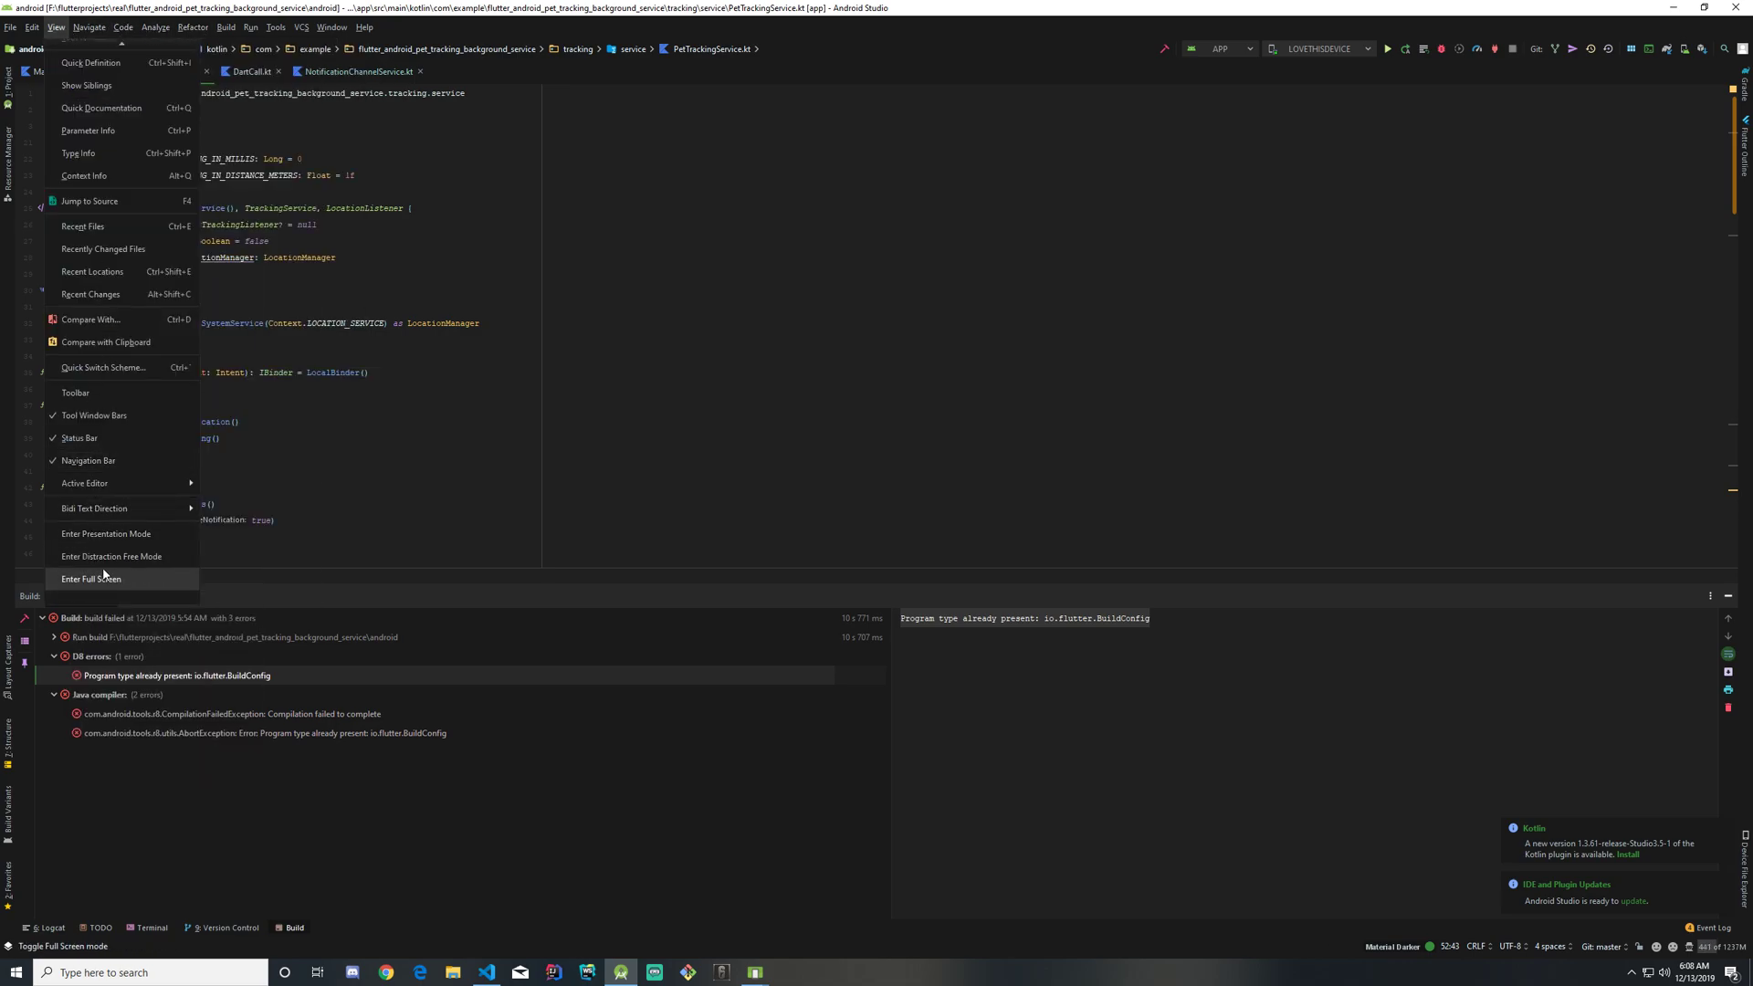
Step: Show PetTrackingService in presentation mode, focusing on the start() function
{"action": "left_click", "coordinate": [106, 533]}
{"action": "scroll", "coordinate": [596, 525], "scroll_direction": "up", "scroll_amount": 5}
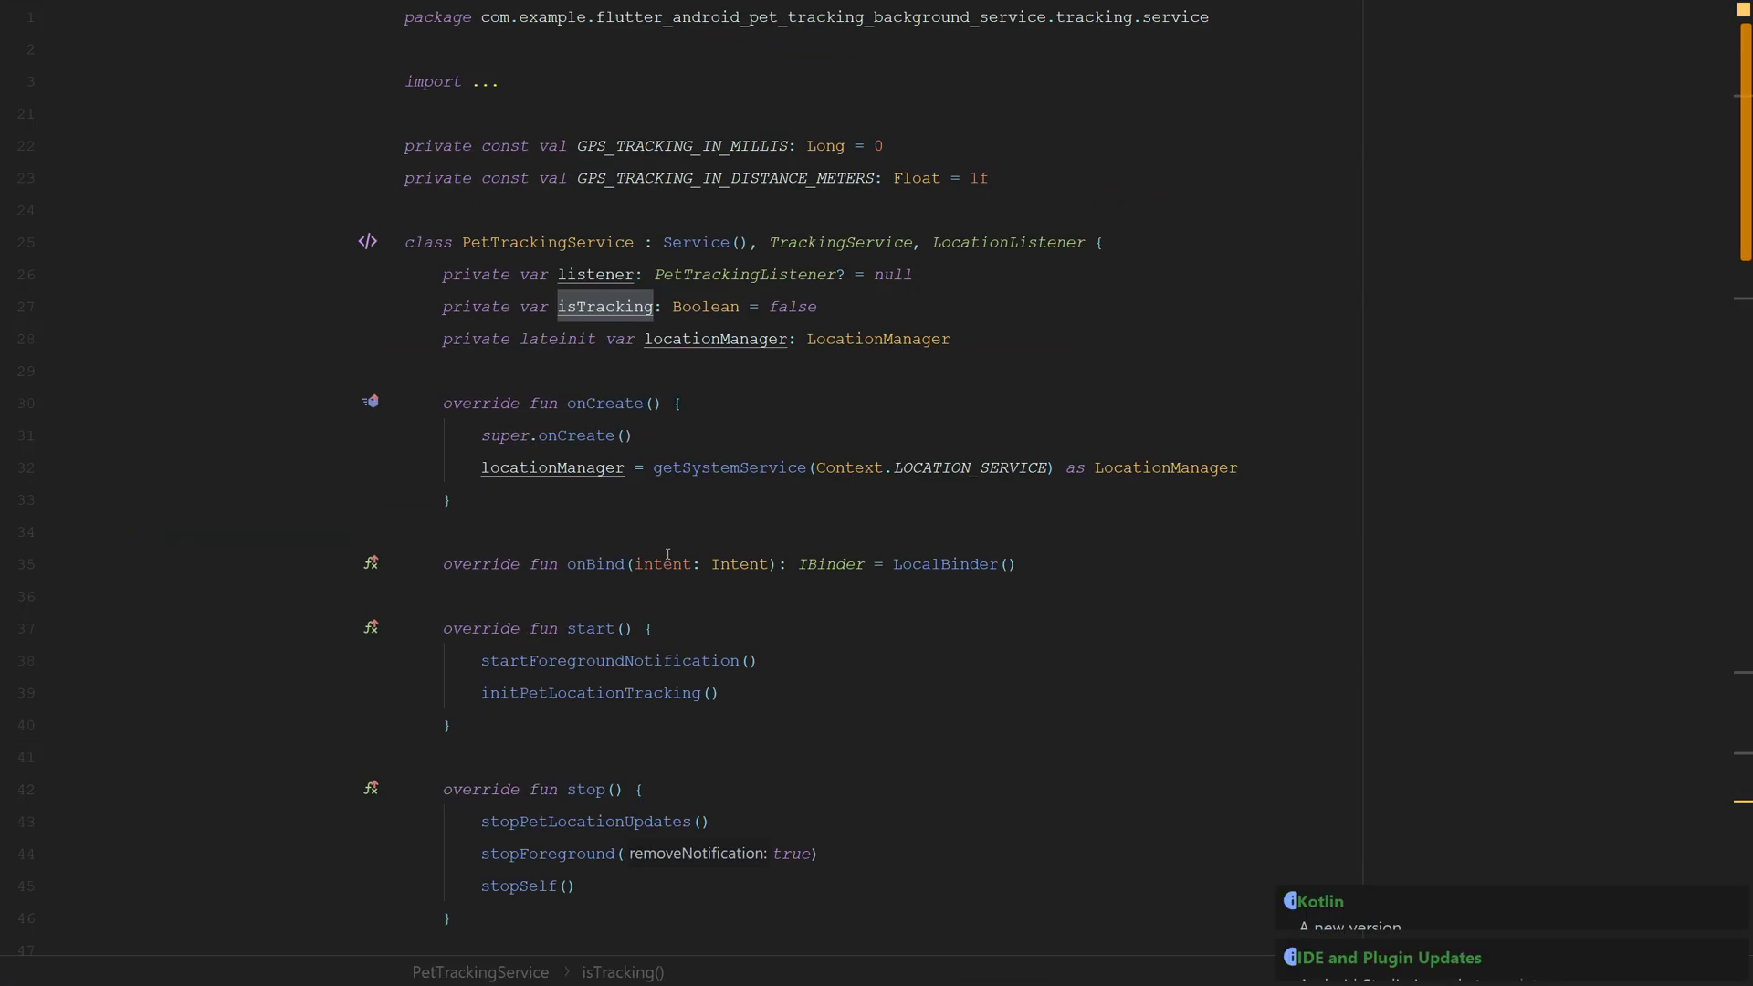
{"action": "scroll", "coordinate": [657, 545], "scroll_direction": "down", "scroll_amount": 8}
{"action": "scroll", "coordinate": [656, 544], "scroll_direction": "down", "scroll_amount": 6}
{"action": "scroll", "coordinate": [656, 544], "scroll_direction": "down", "scroll_amount": 5}
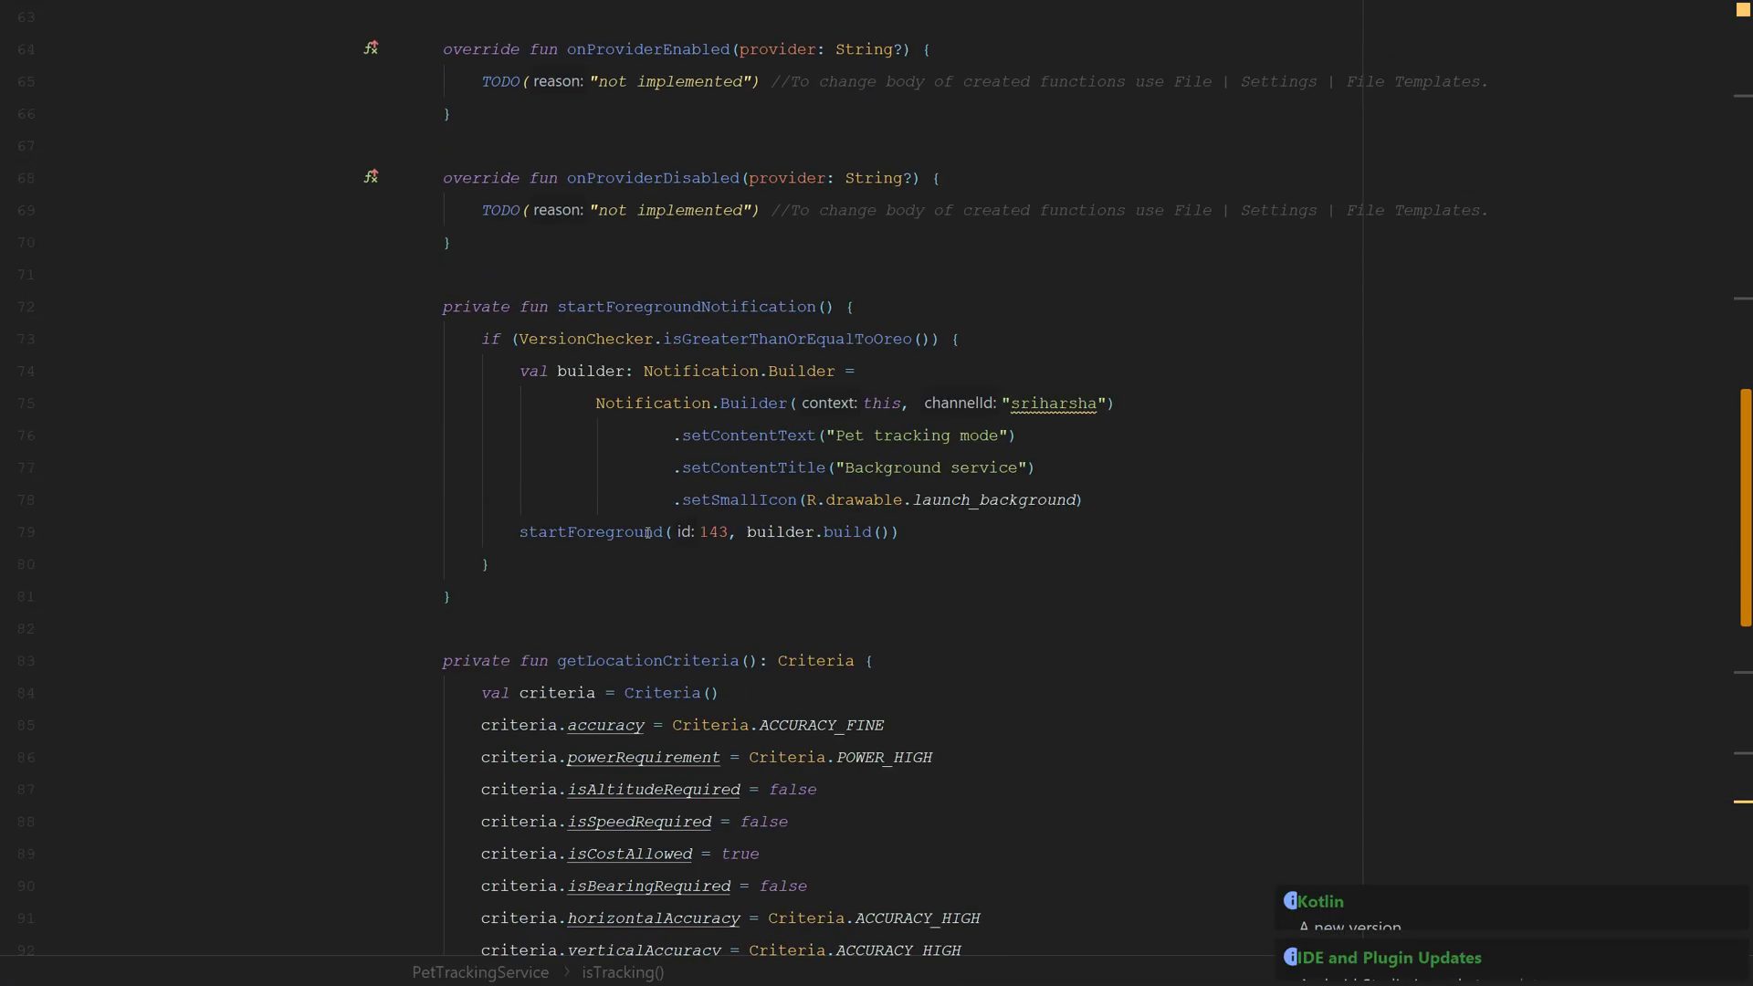
{"action": "scroll", "coordinate": [657, 544], "scroll_direction": "down", "scroll_amount": 3}
{"action": "scroll", "coordinate": [751, 515], "scroll_direction": "down", "scroll_amount": 9}
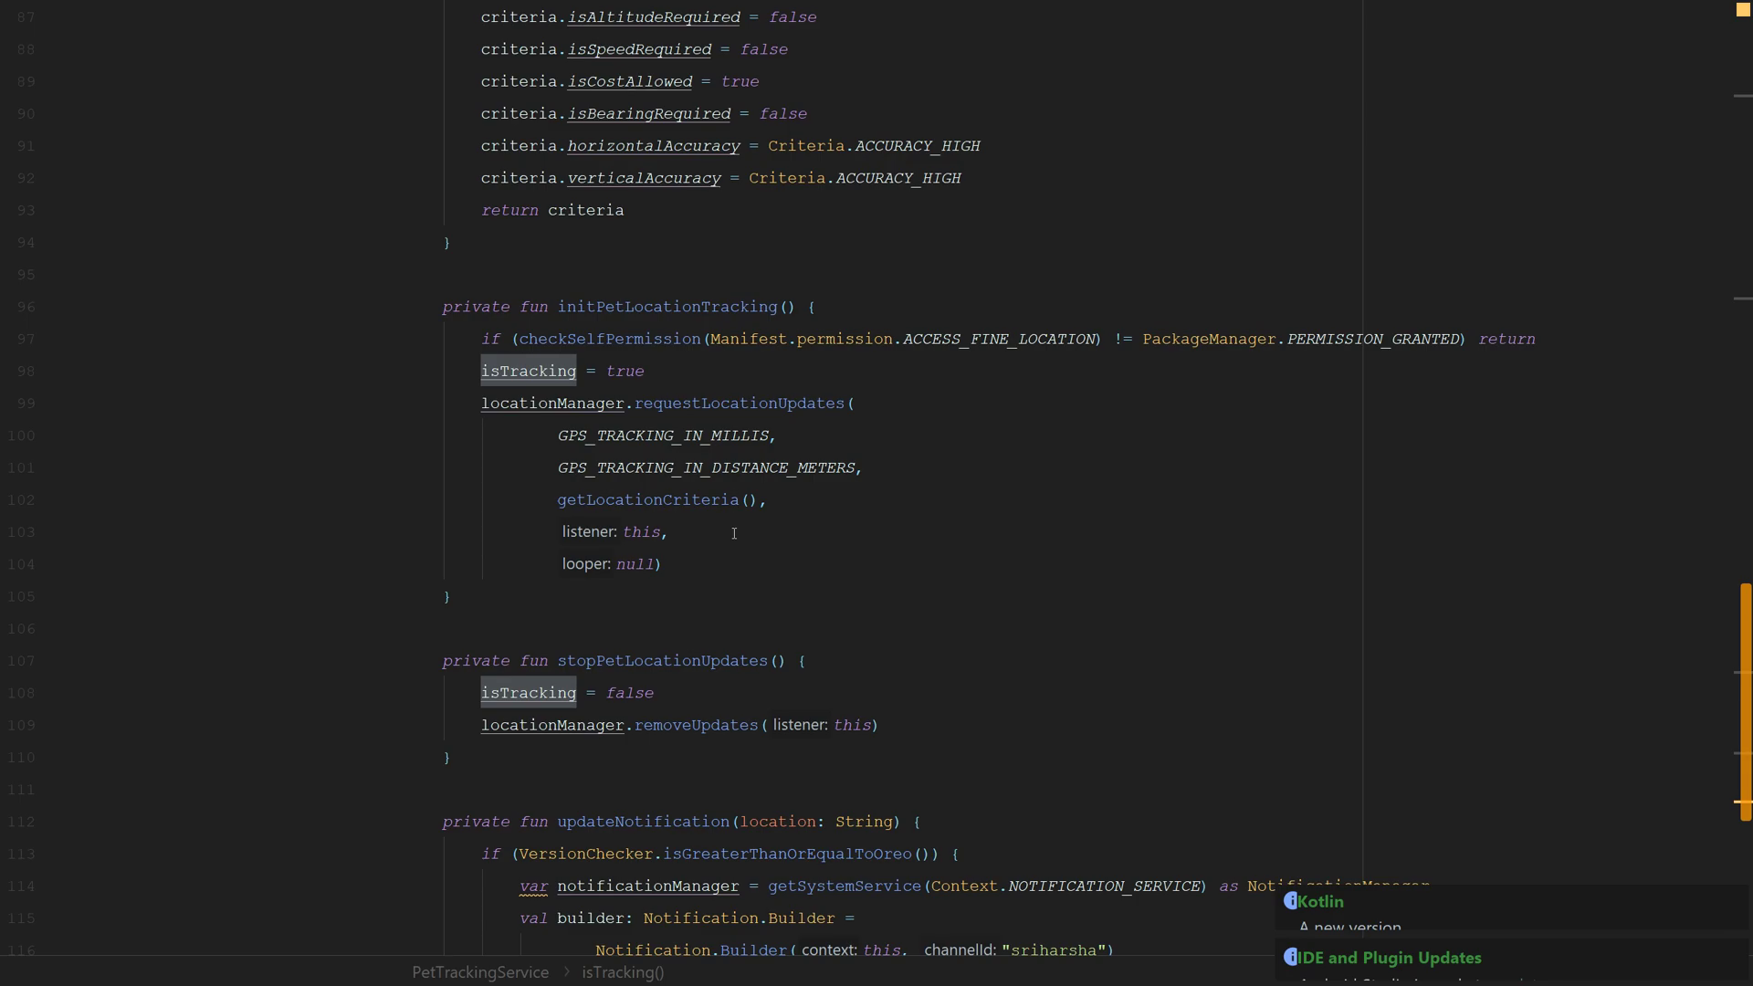
{"action": "scroll", "coordinate": [930, 551], "scroll_direction": "down", "scroll_amount": 8}
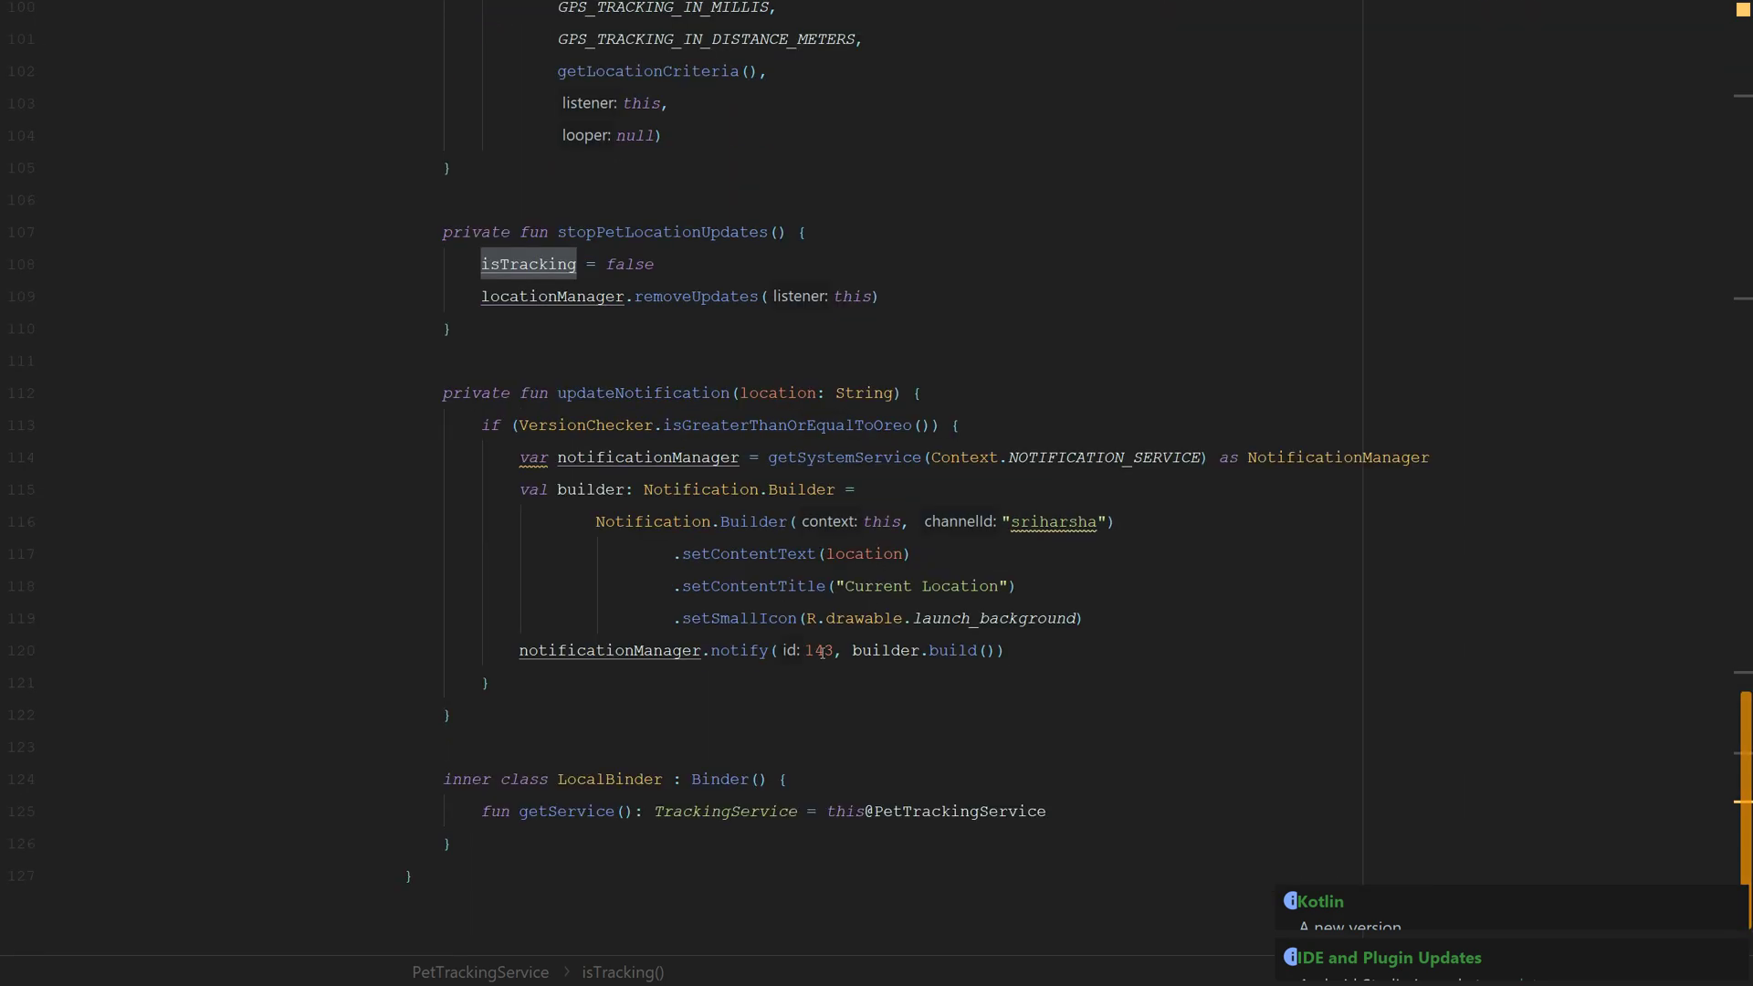
{"action": "scroll", "coordinate": [854, 623], "scroll_direction": "up", "scroll_amount": 8}
{"action": "scroll", "coordinate": [863, 658], "scroll_direction": "up", "scroll_amount": 8}
{"action": "scroll", "coordinate": [875, 710], "scroll_direction": "up", "scroll_amount": 6}
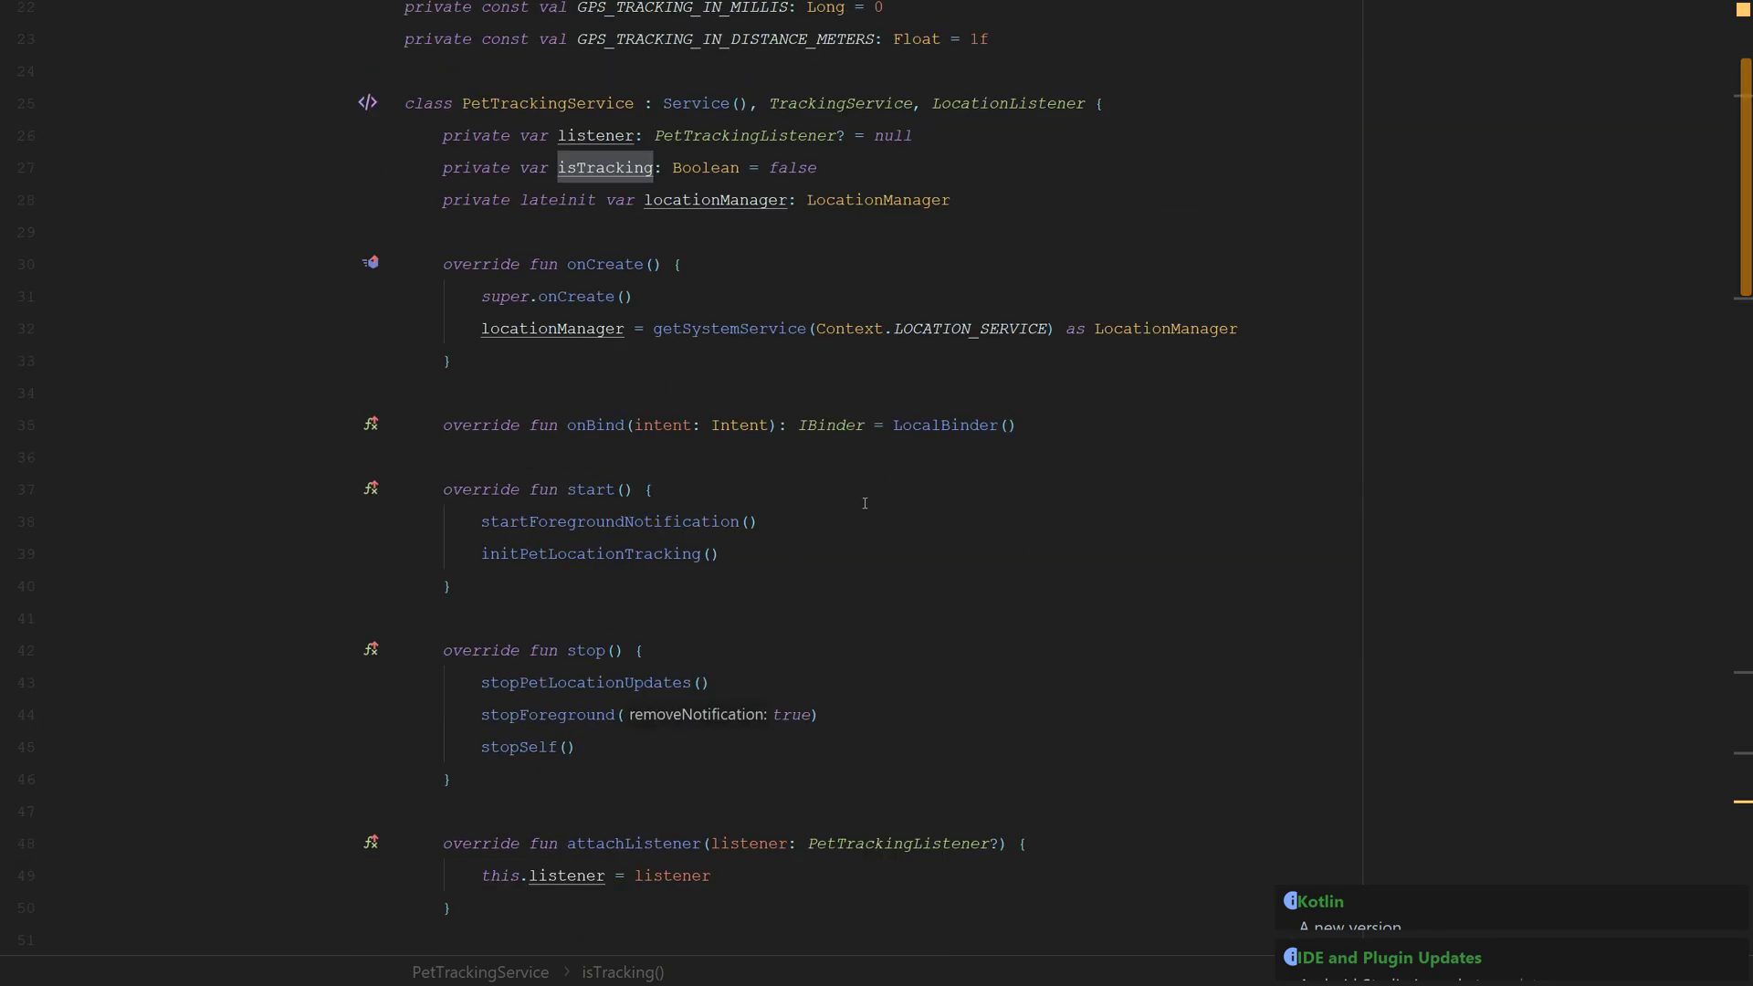
{"action": "scroll", "coordinate": [688, 702], "scroll_direction": "up", "scroll_amount": 4}
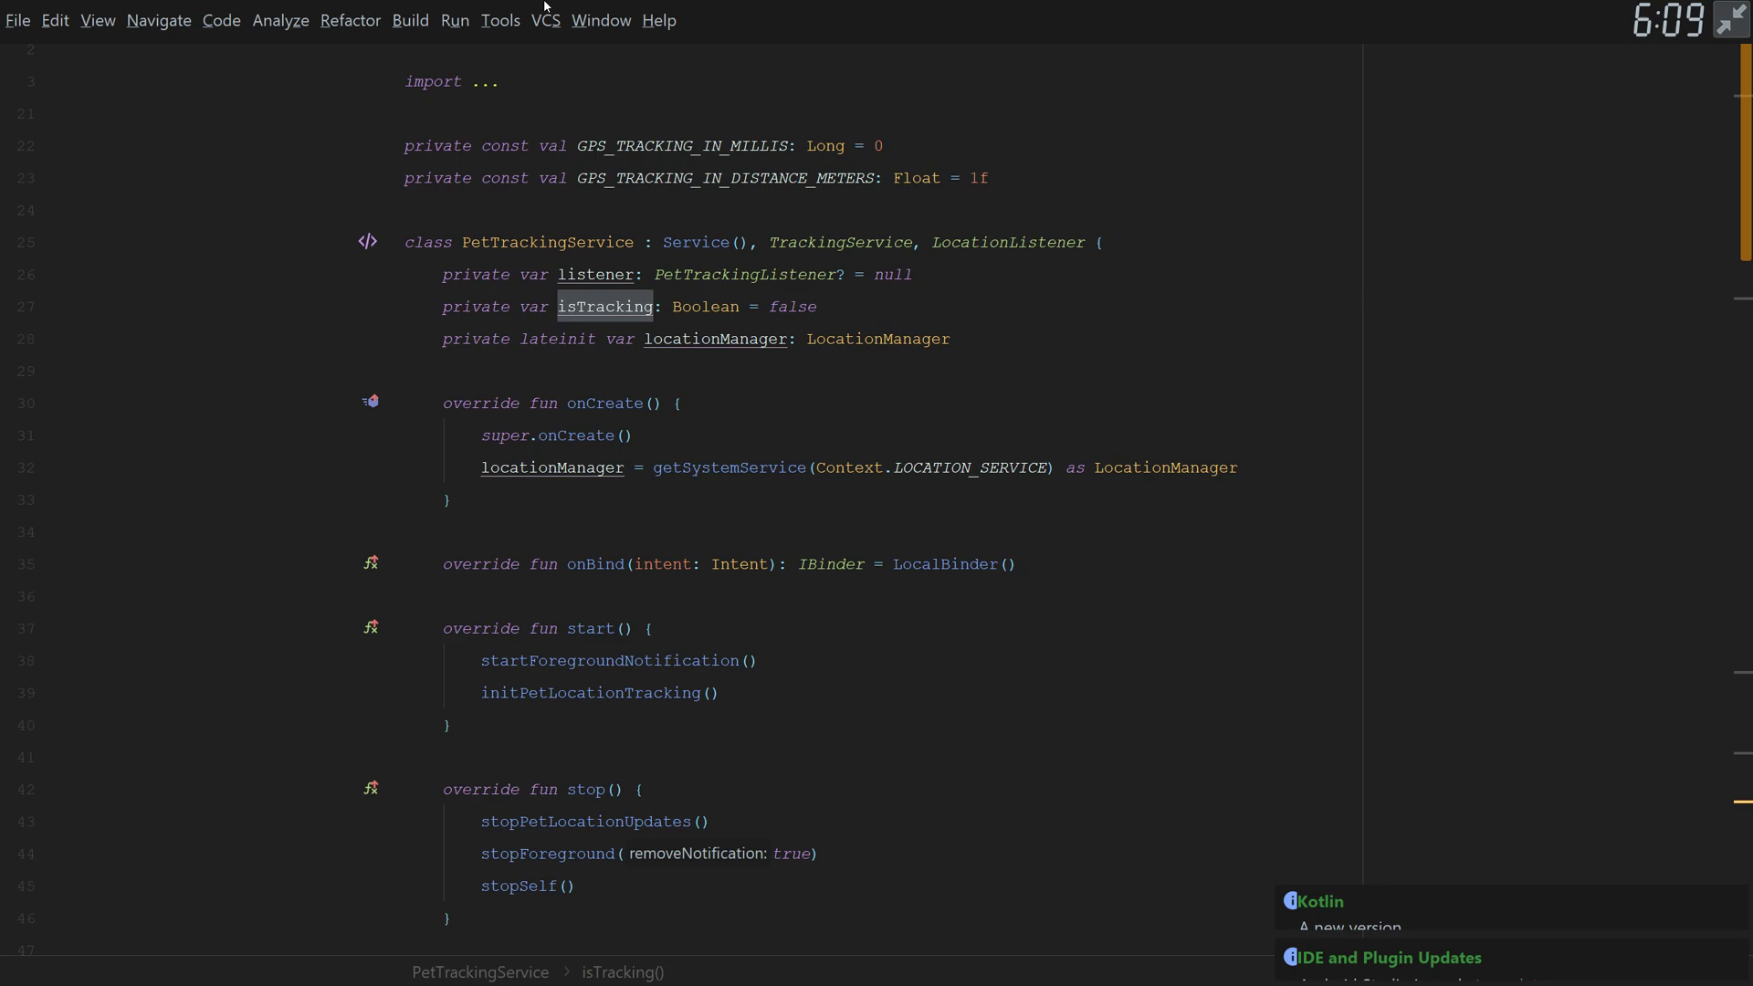
{"action": "left_click", "coordinate": [546, 23]}
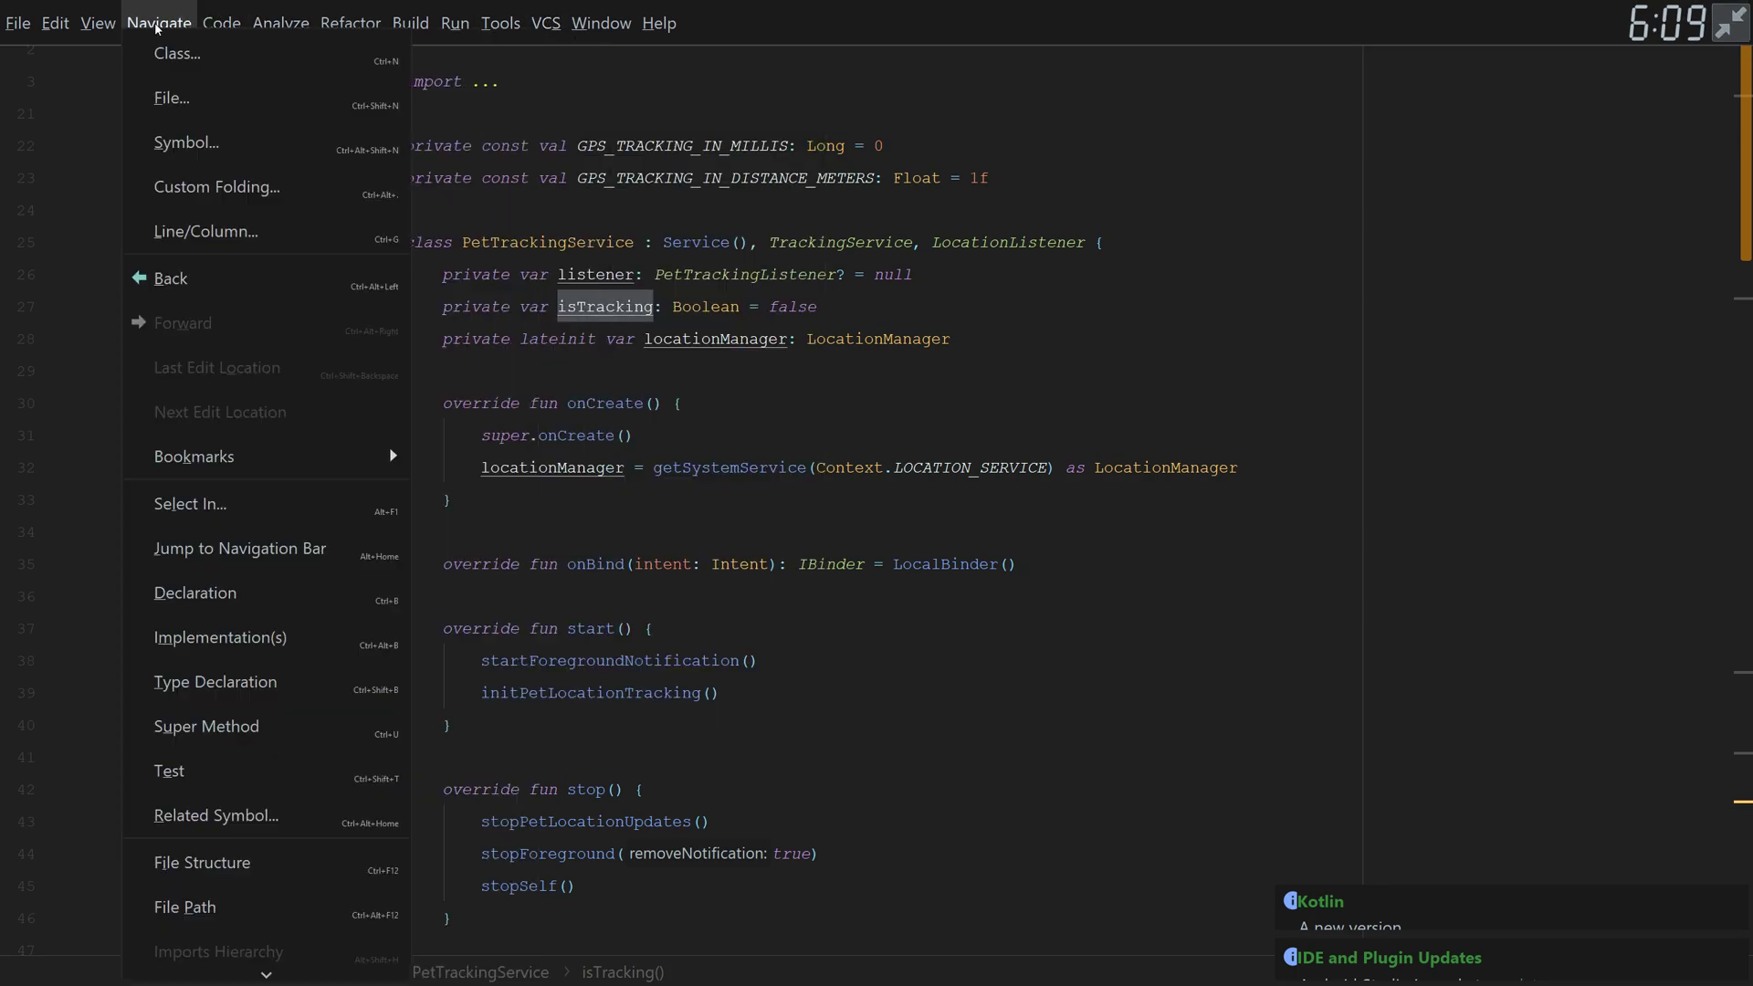
{"action": "left_click", "coordinate": [758, 722]}
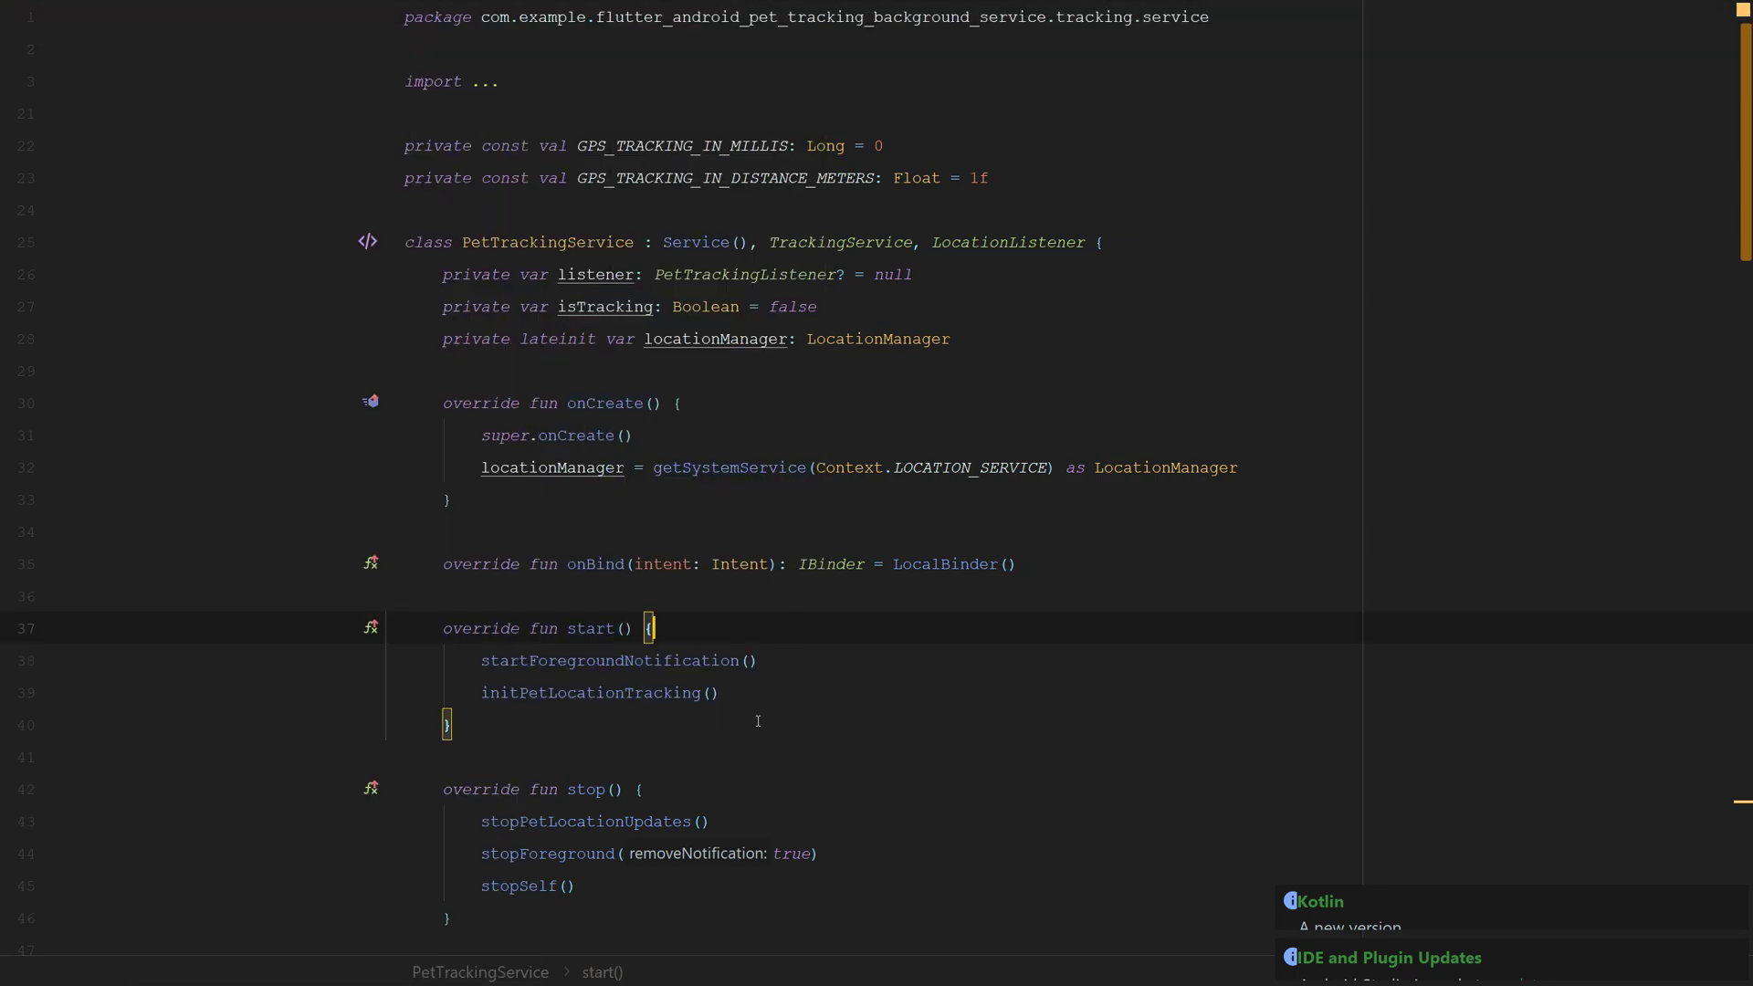
{"action": "scroll", "coordinate": [757, 722], "scroll_direction": "down", "scroll_amount": 4}
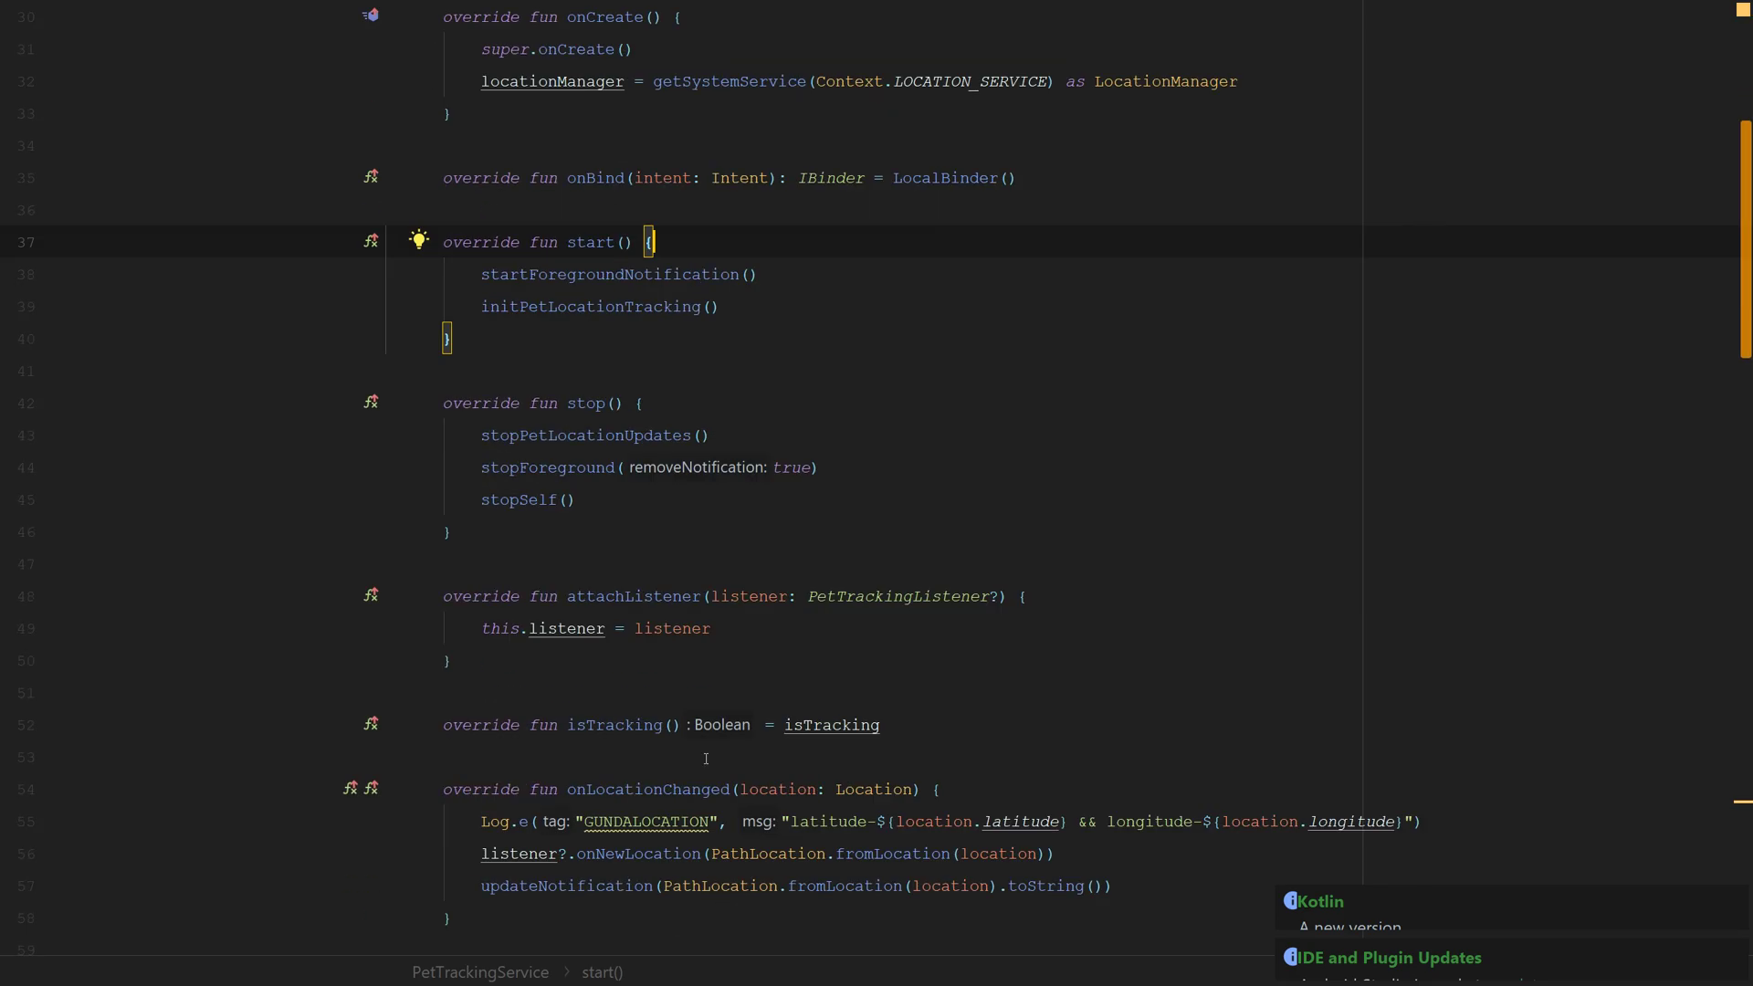
{"action": "mouse_move", "coordinate": [114, 24]}
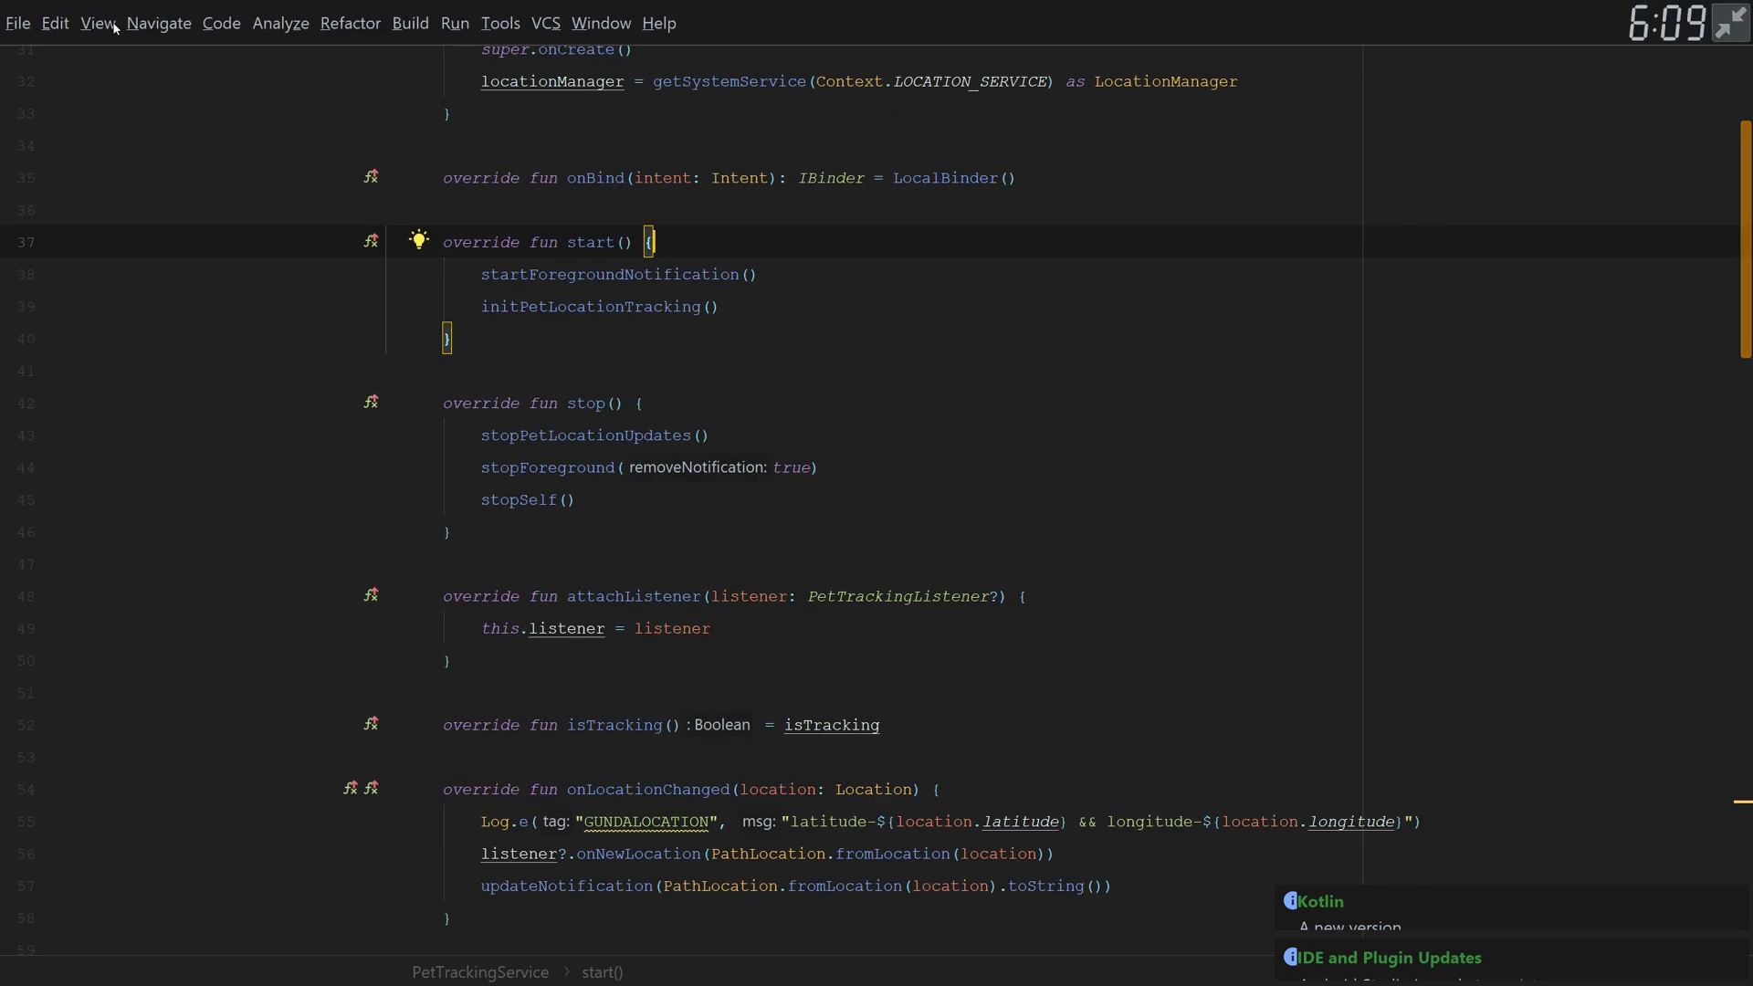
Step: Exit presentation mode and open DartCall.kt with its method-name constants
{"action": "left_click", "coordinate": [100, 24]}
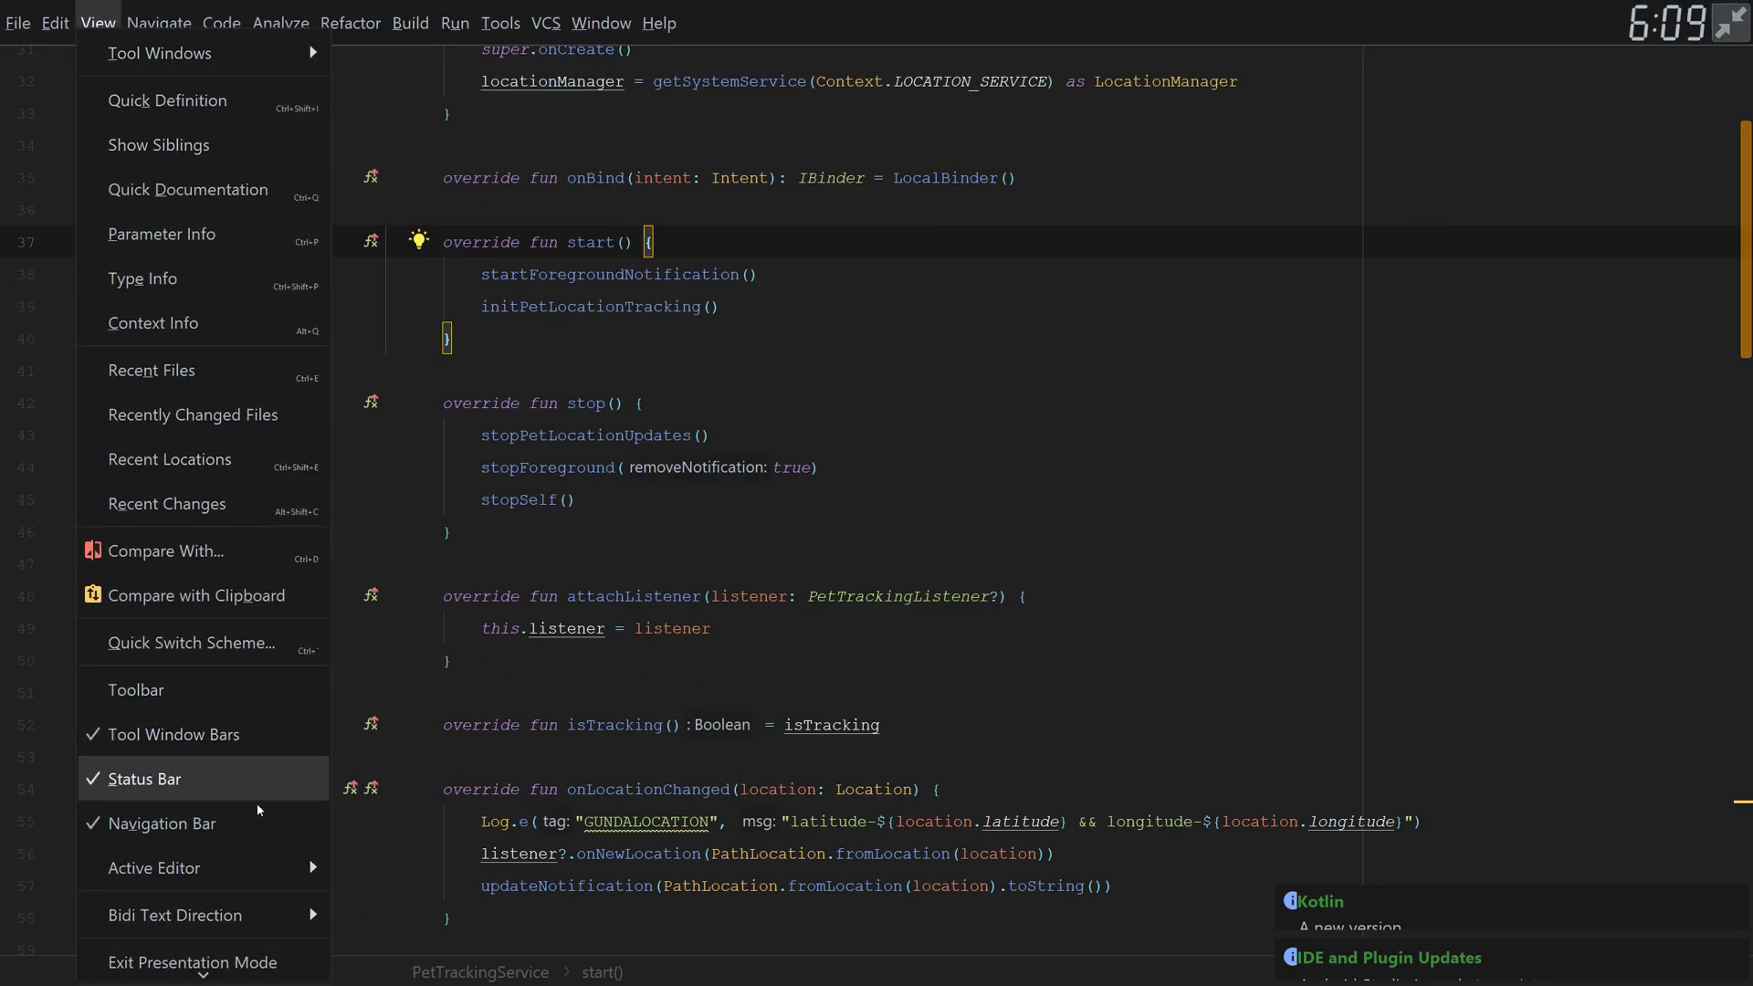
{"action": "left_click", "coordinate": [193, 962]}
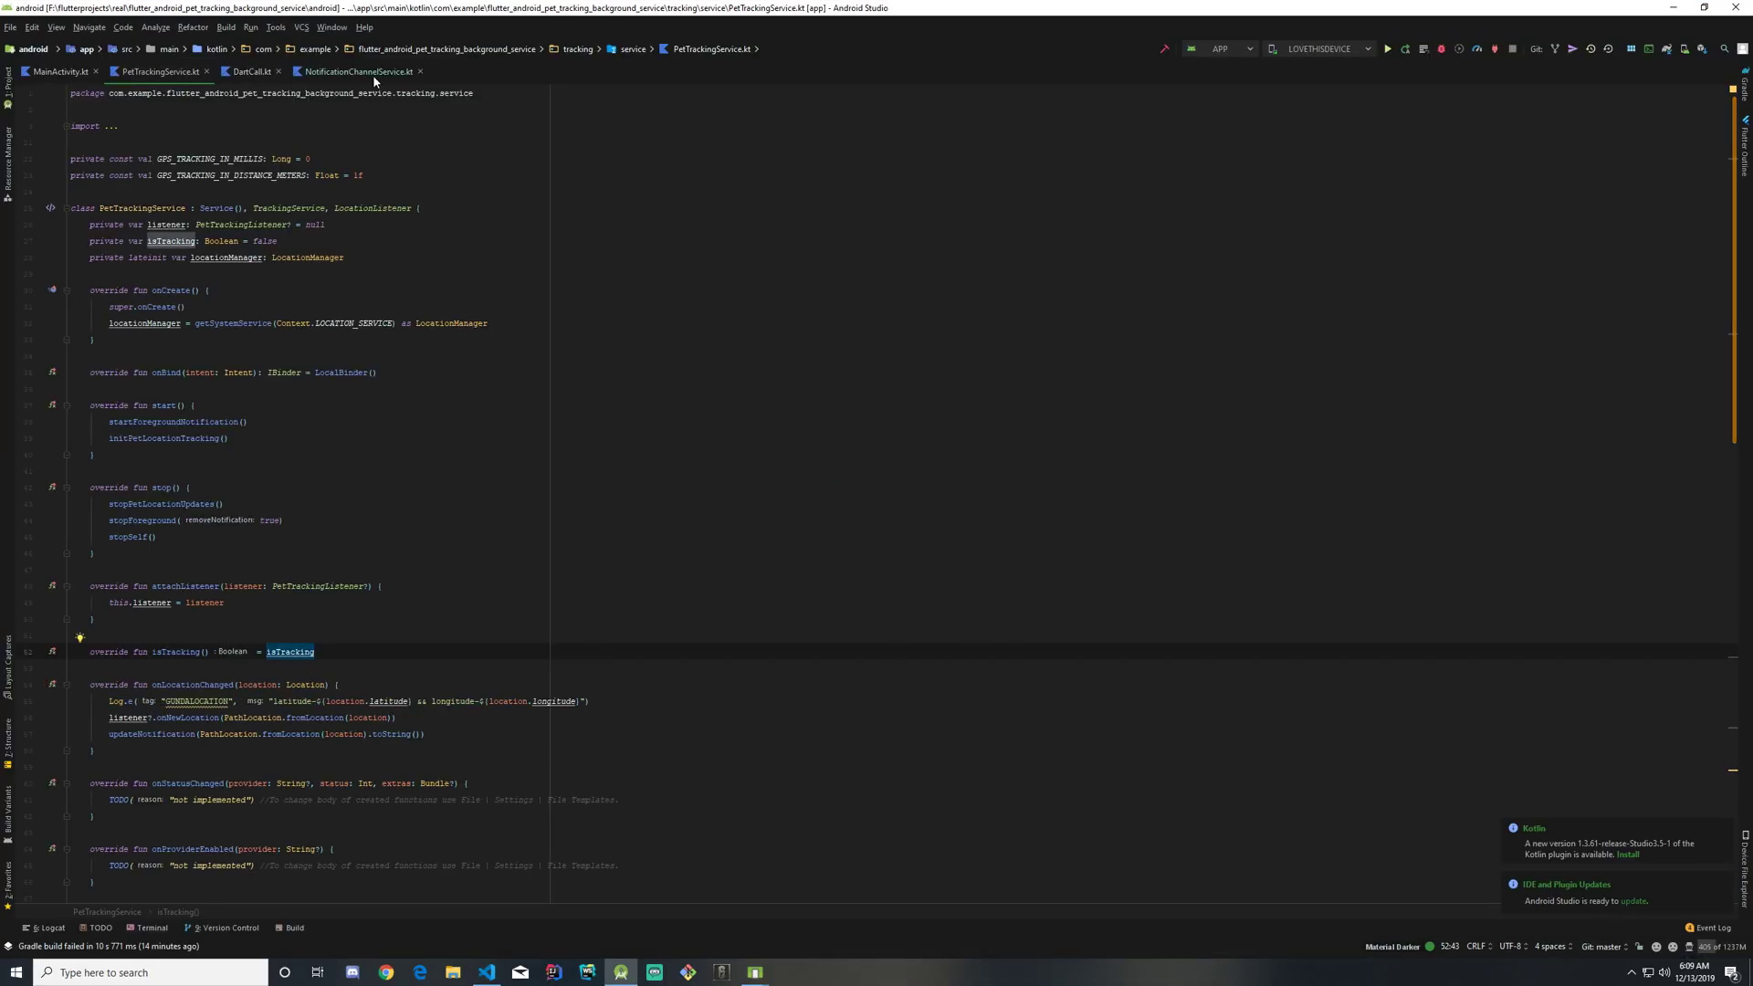
{"action": "left_click", "coordinate": [247, 71]}
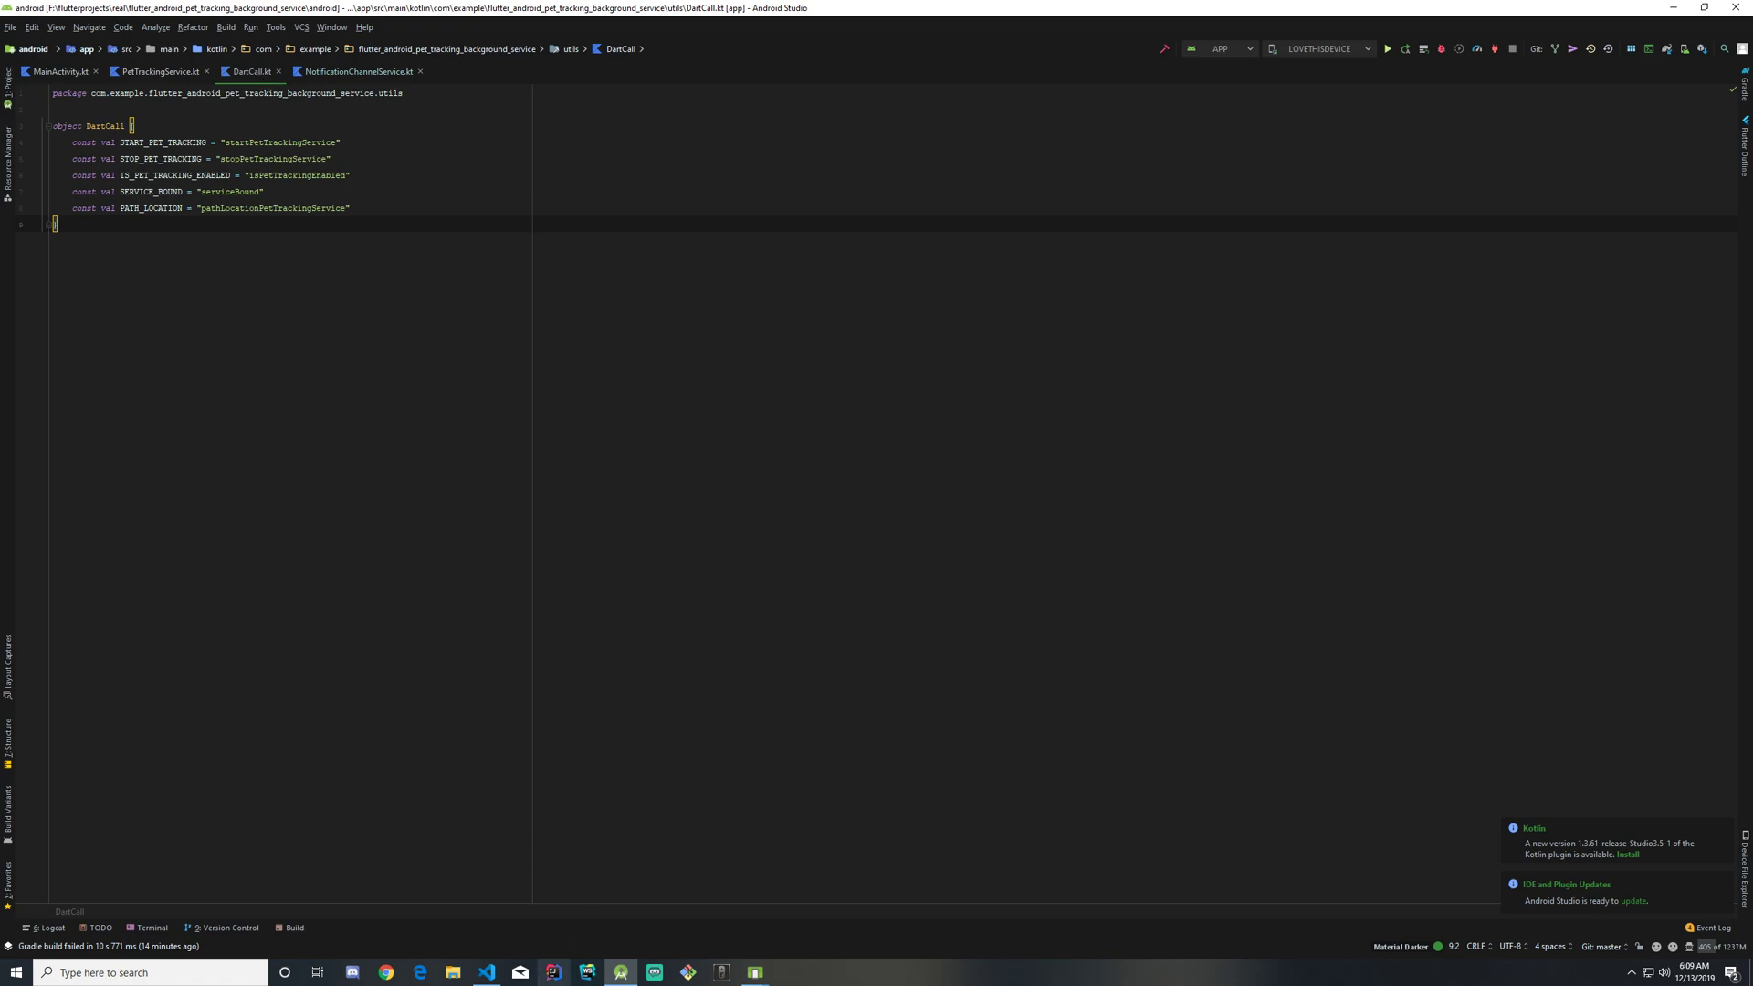
Step: Arrange the emulator beside the code, start pet tracking and reveal the location notification
{"action": "left_click", "coordinate": [491, 974]}
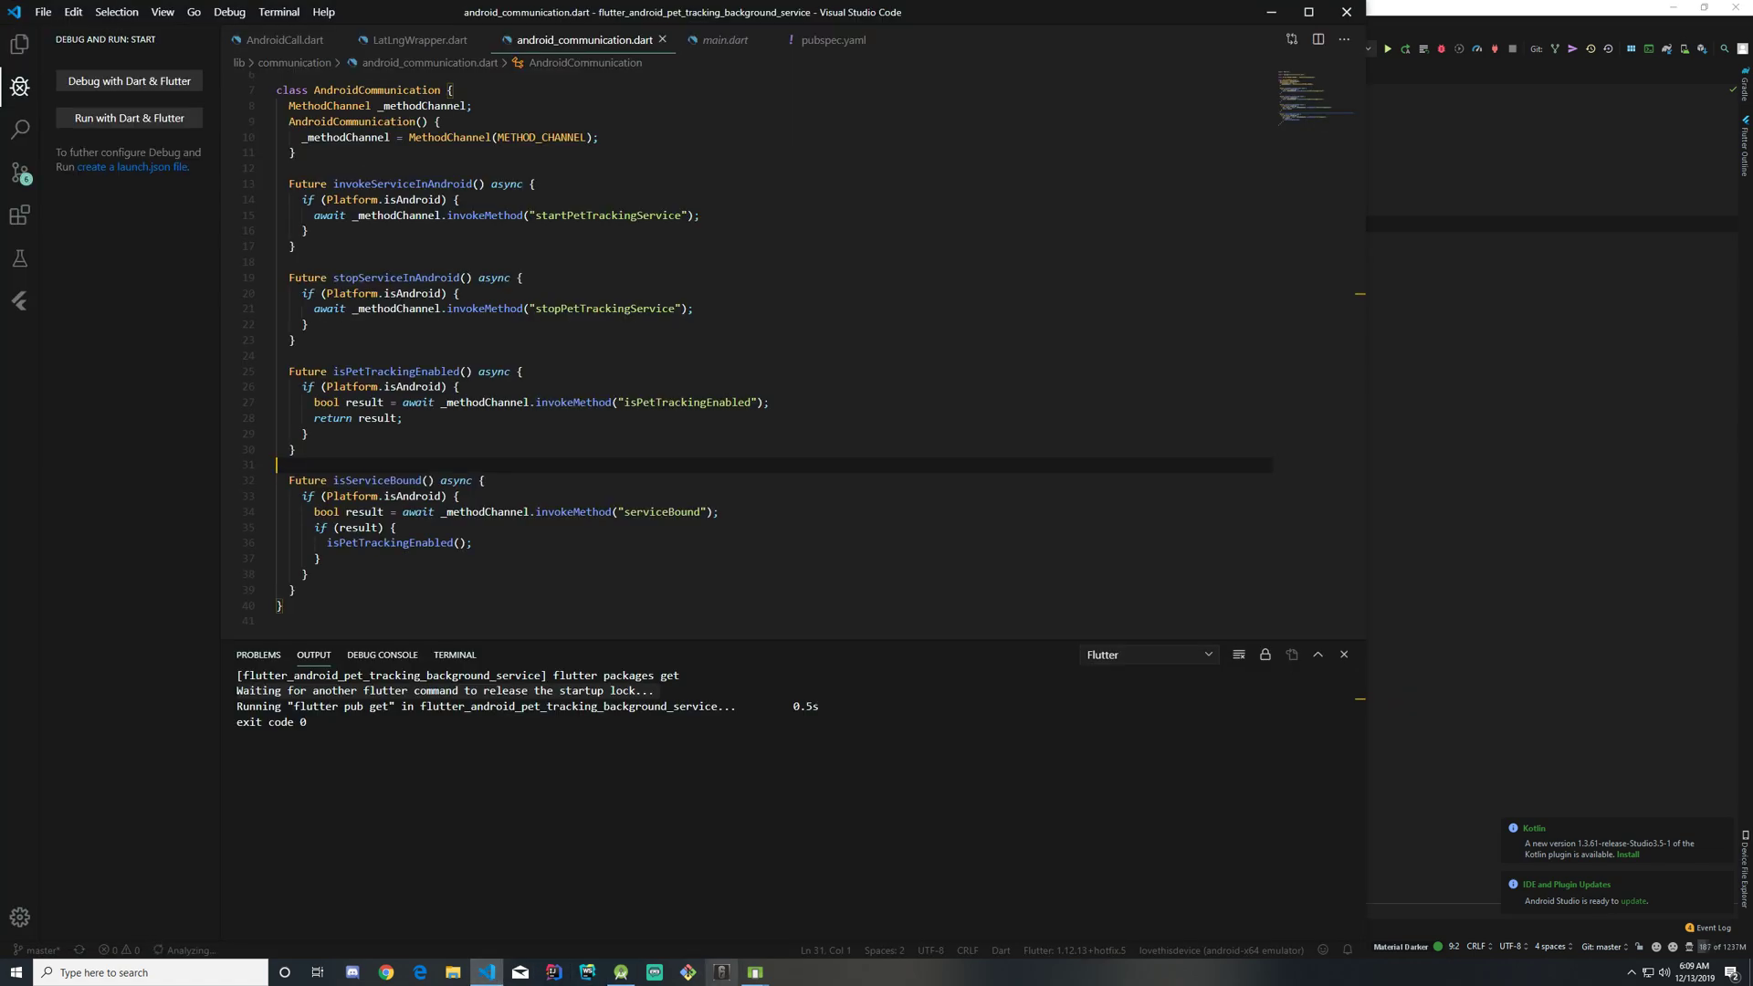
{"action": "left_click", "coordinate": [699, 906]}
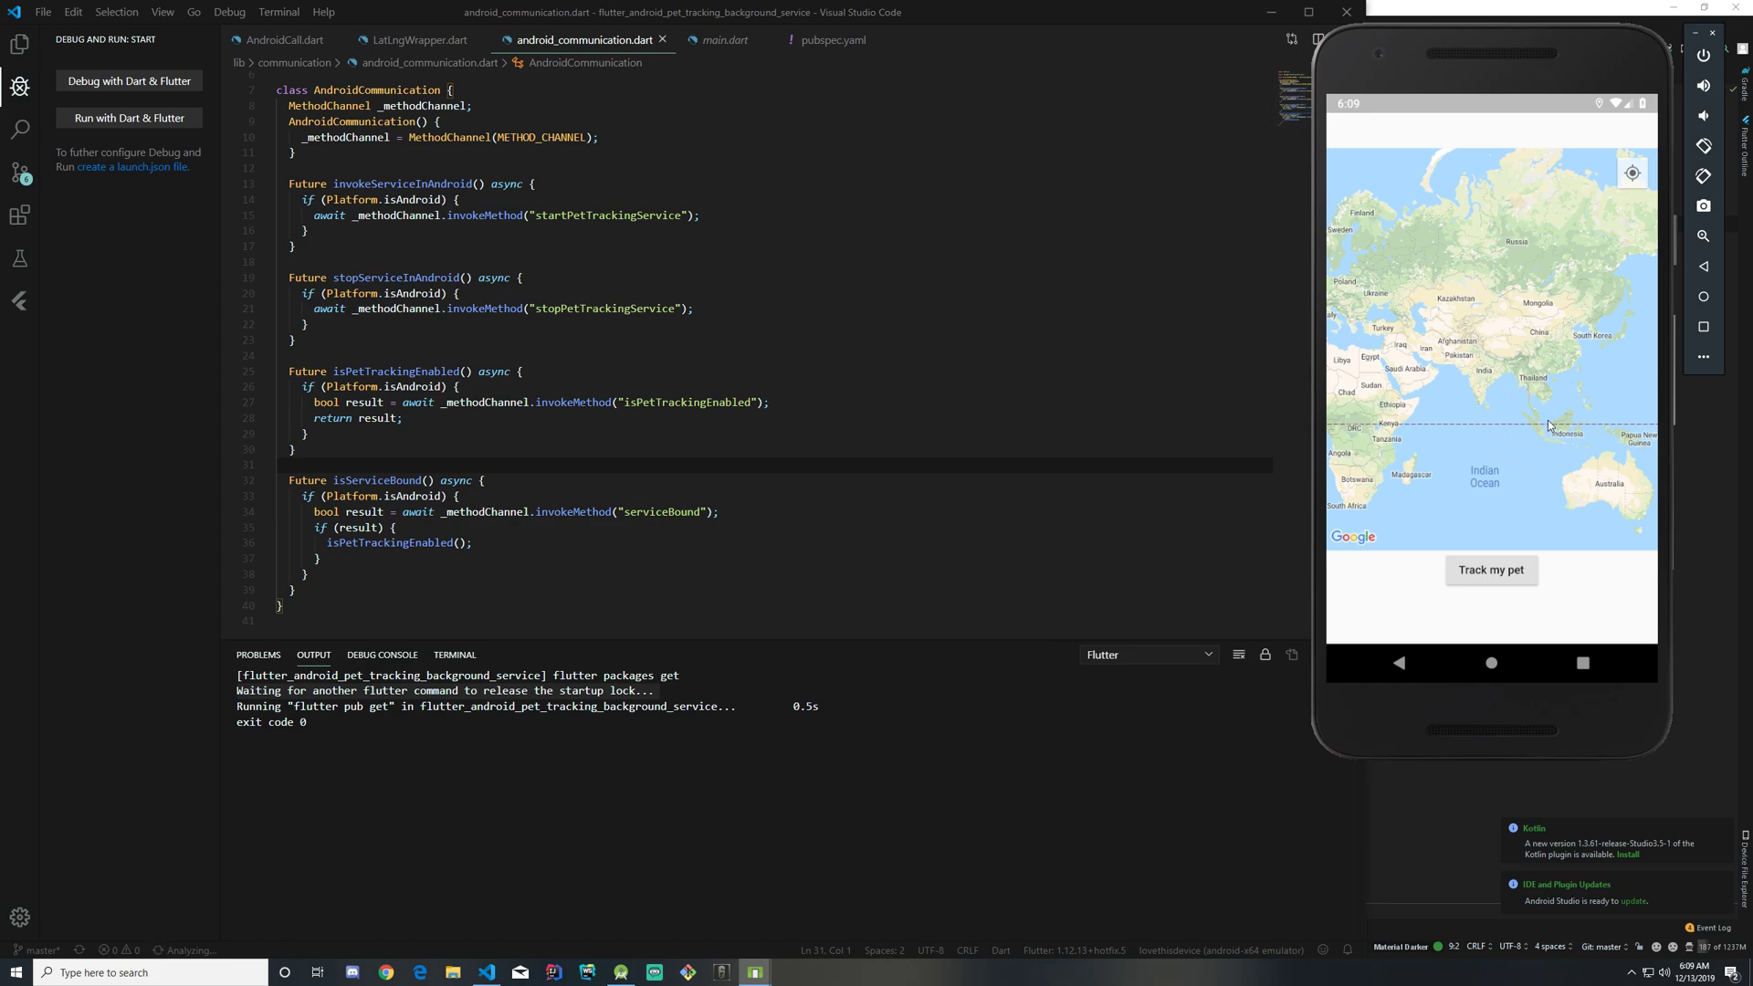
{"action": "left_click_drag", "start_coordinate": [1526, 424], "coordinate": [1579, 427]}
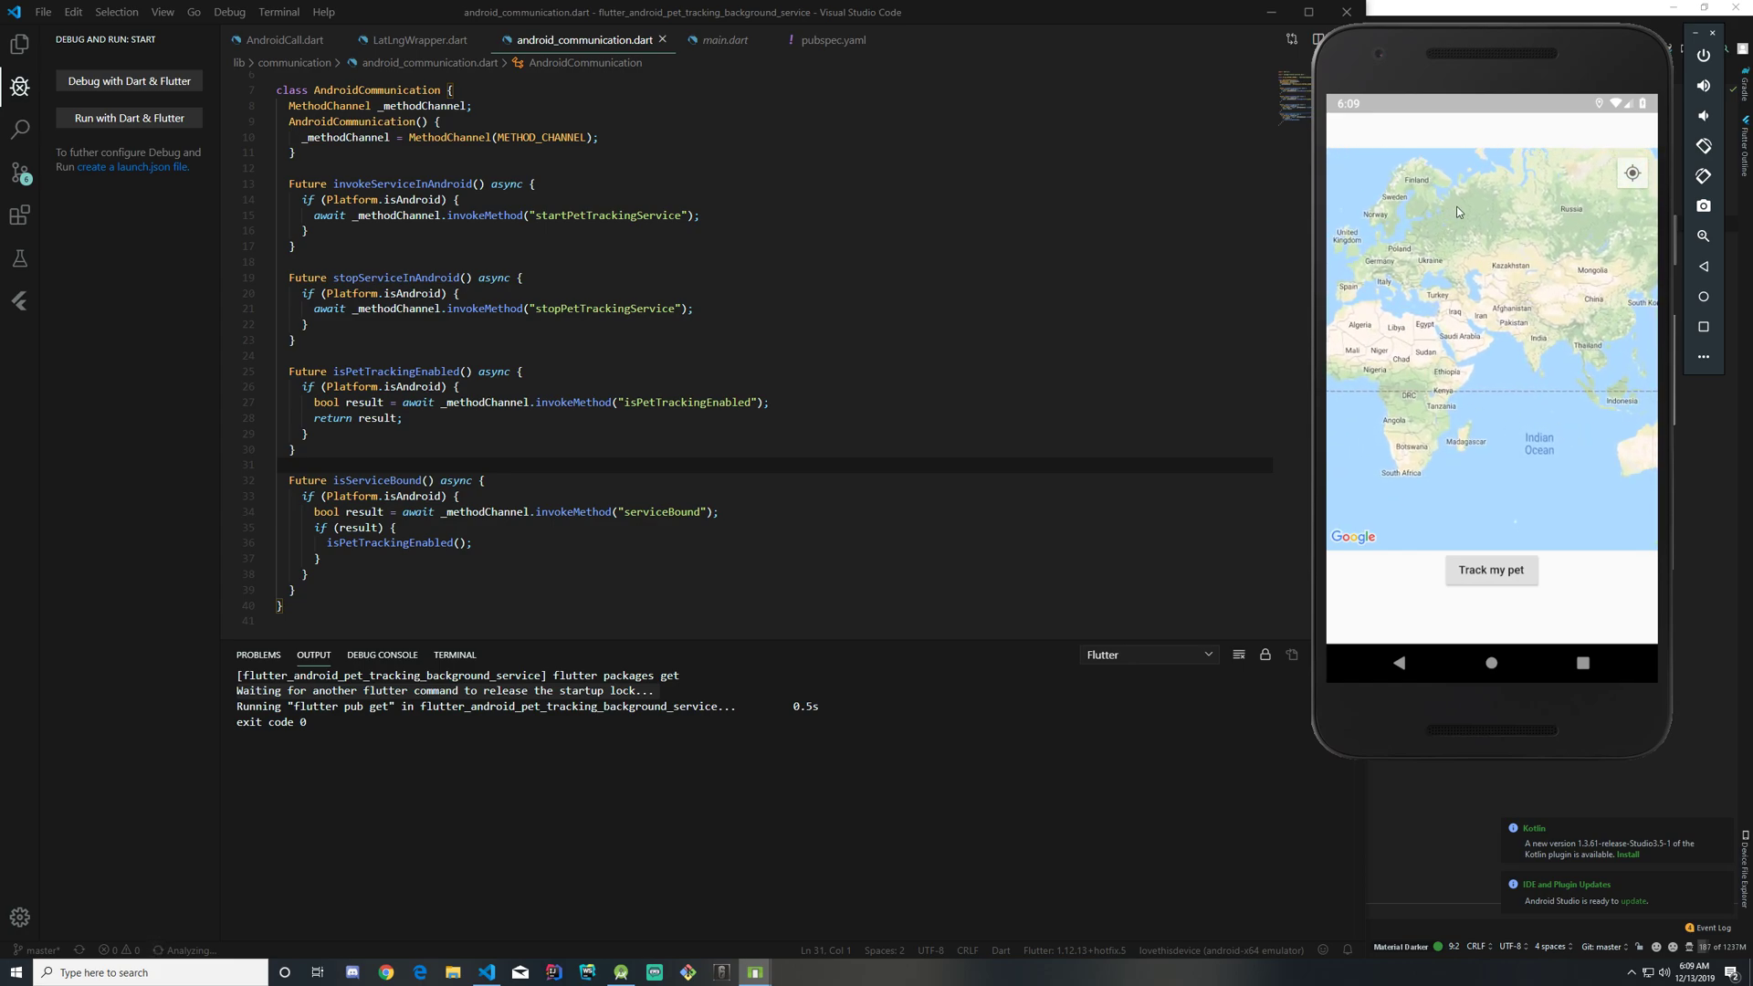
{"action": "left_click_drag", "start_coordinate": [1522, 69], "coordinate": [1573, 56]}
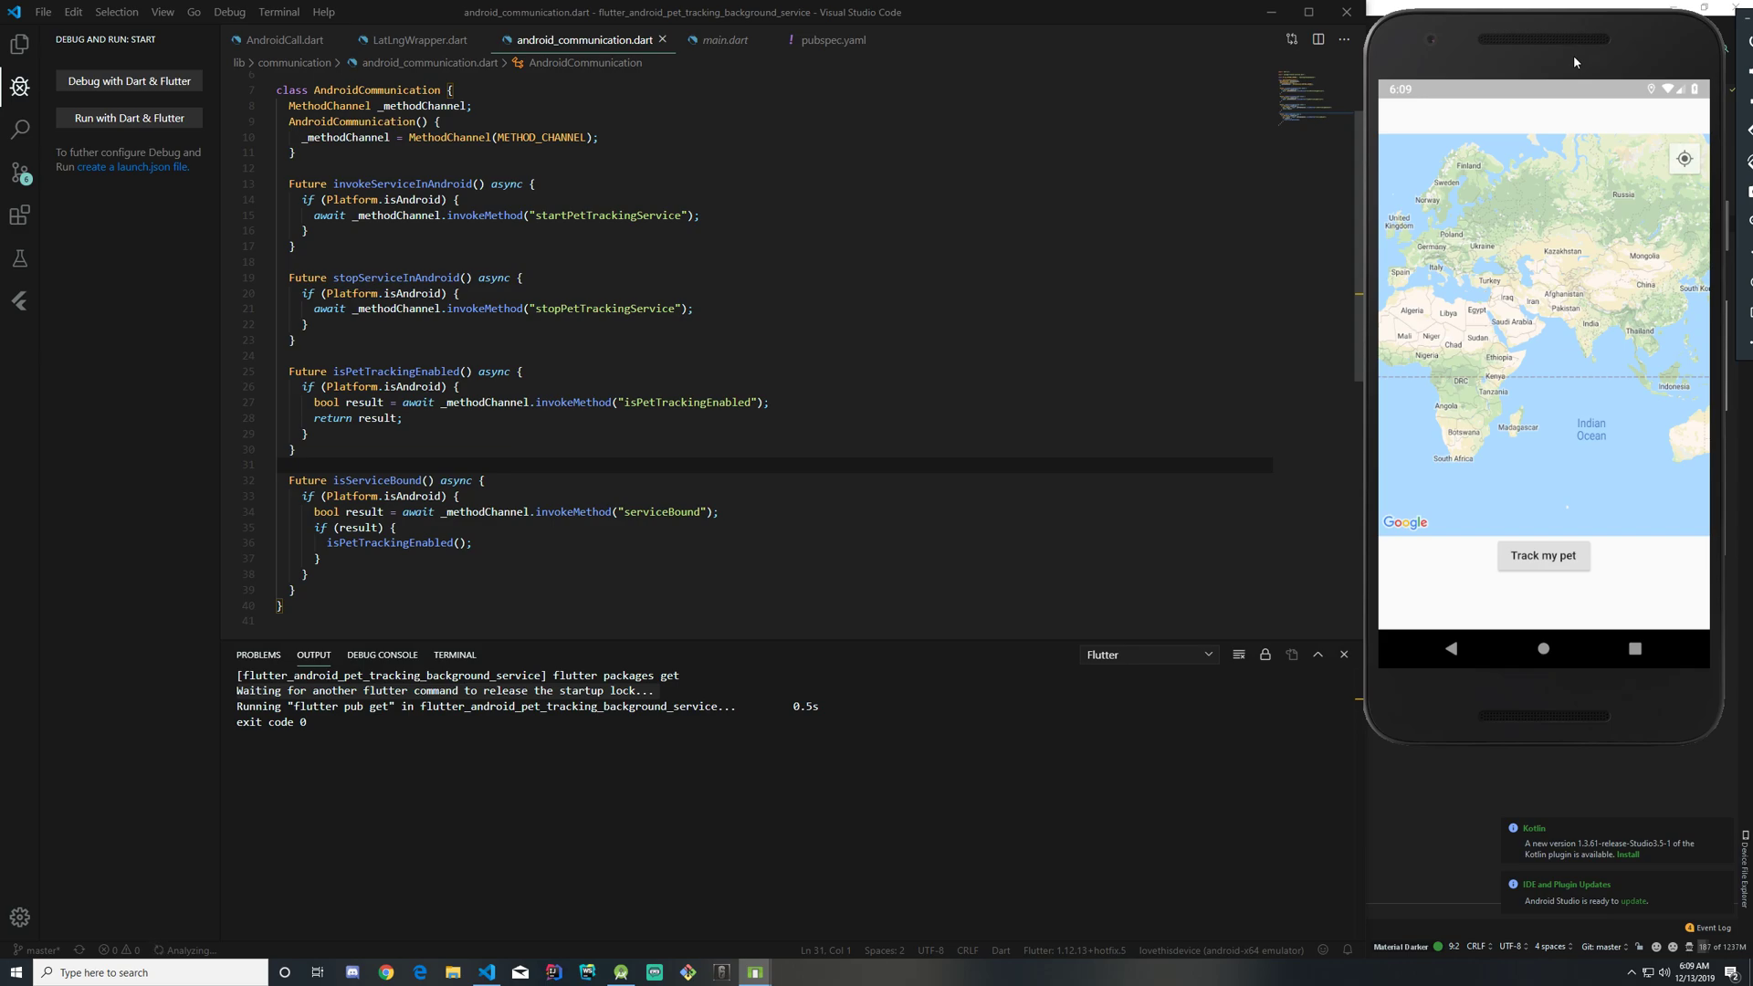
{"action": "left_click_drag", "start_coordinate": [1573, 56], "coordinate": [1581, 117]}
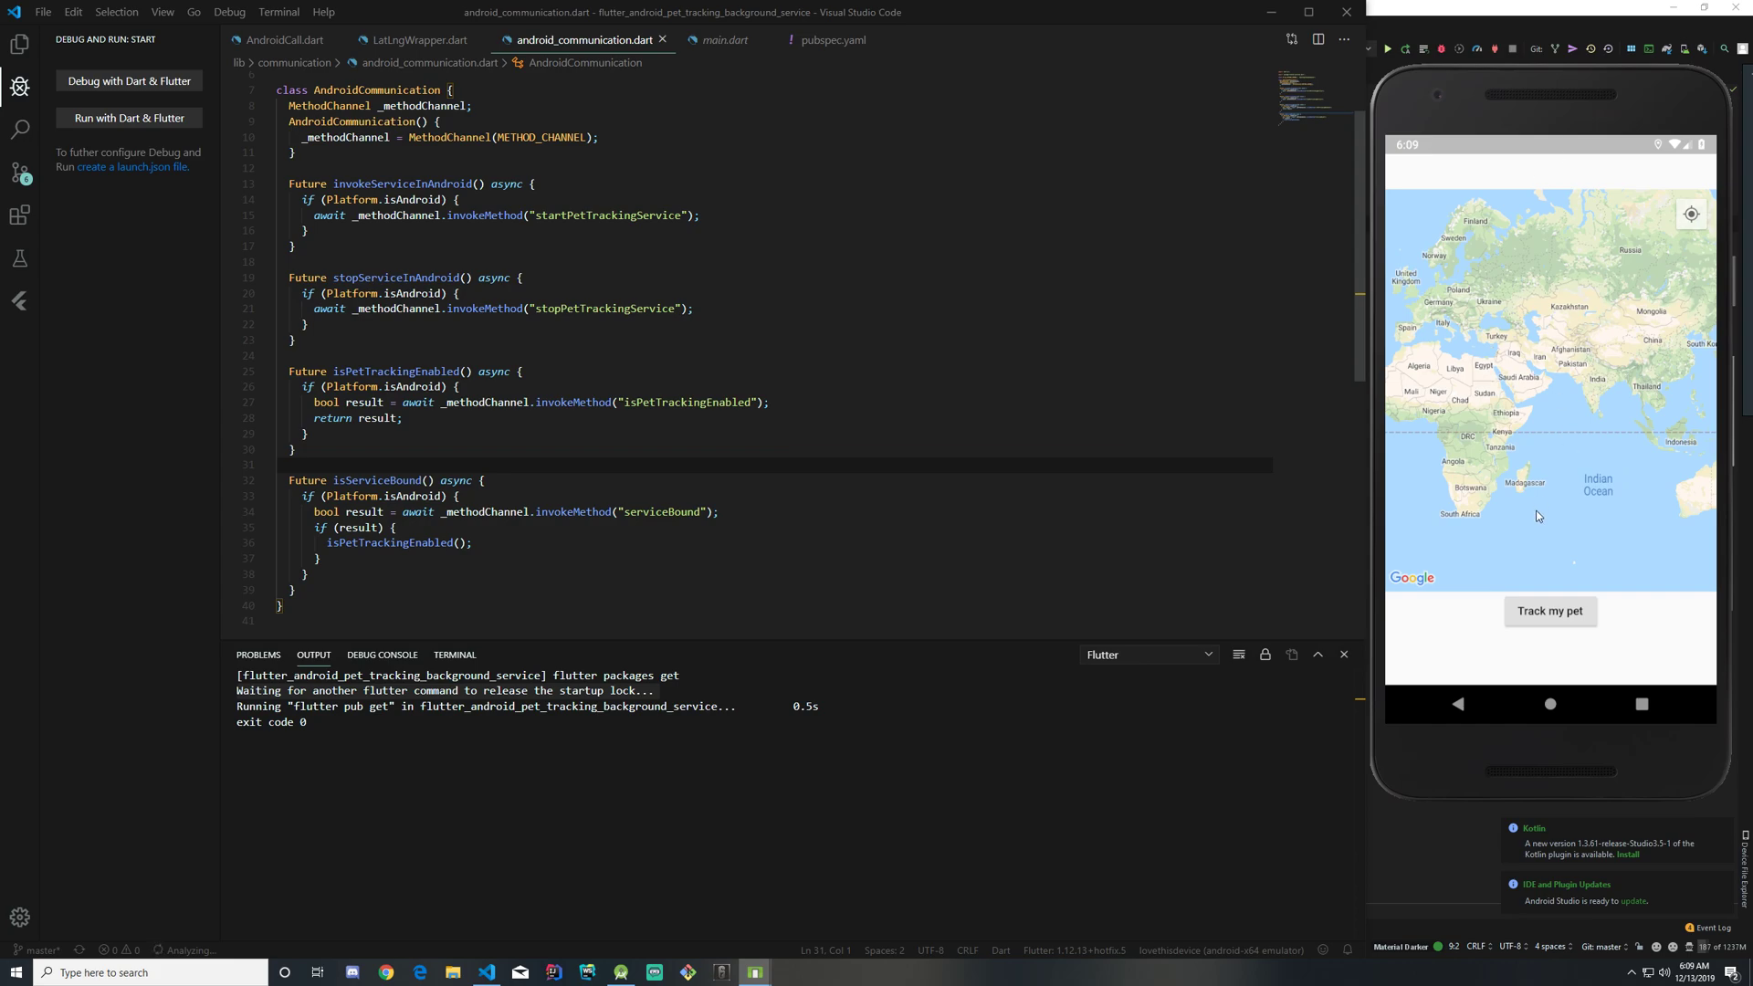
{"action": "scroll", "coordinate": [1601, 469], "scroll_direction": "down", "scroll_amount": 2}
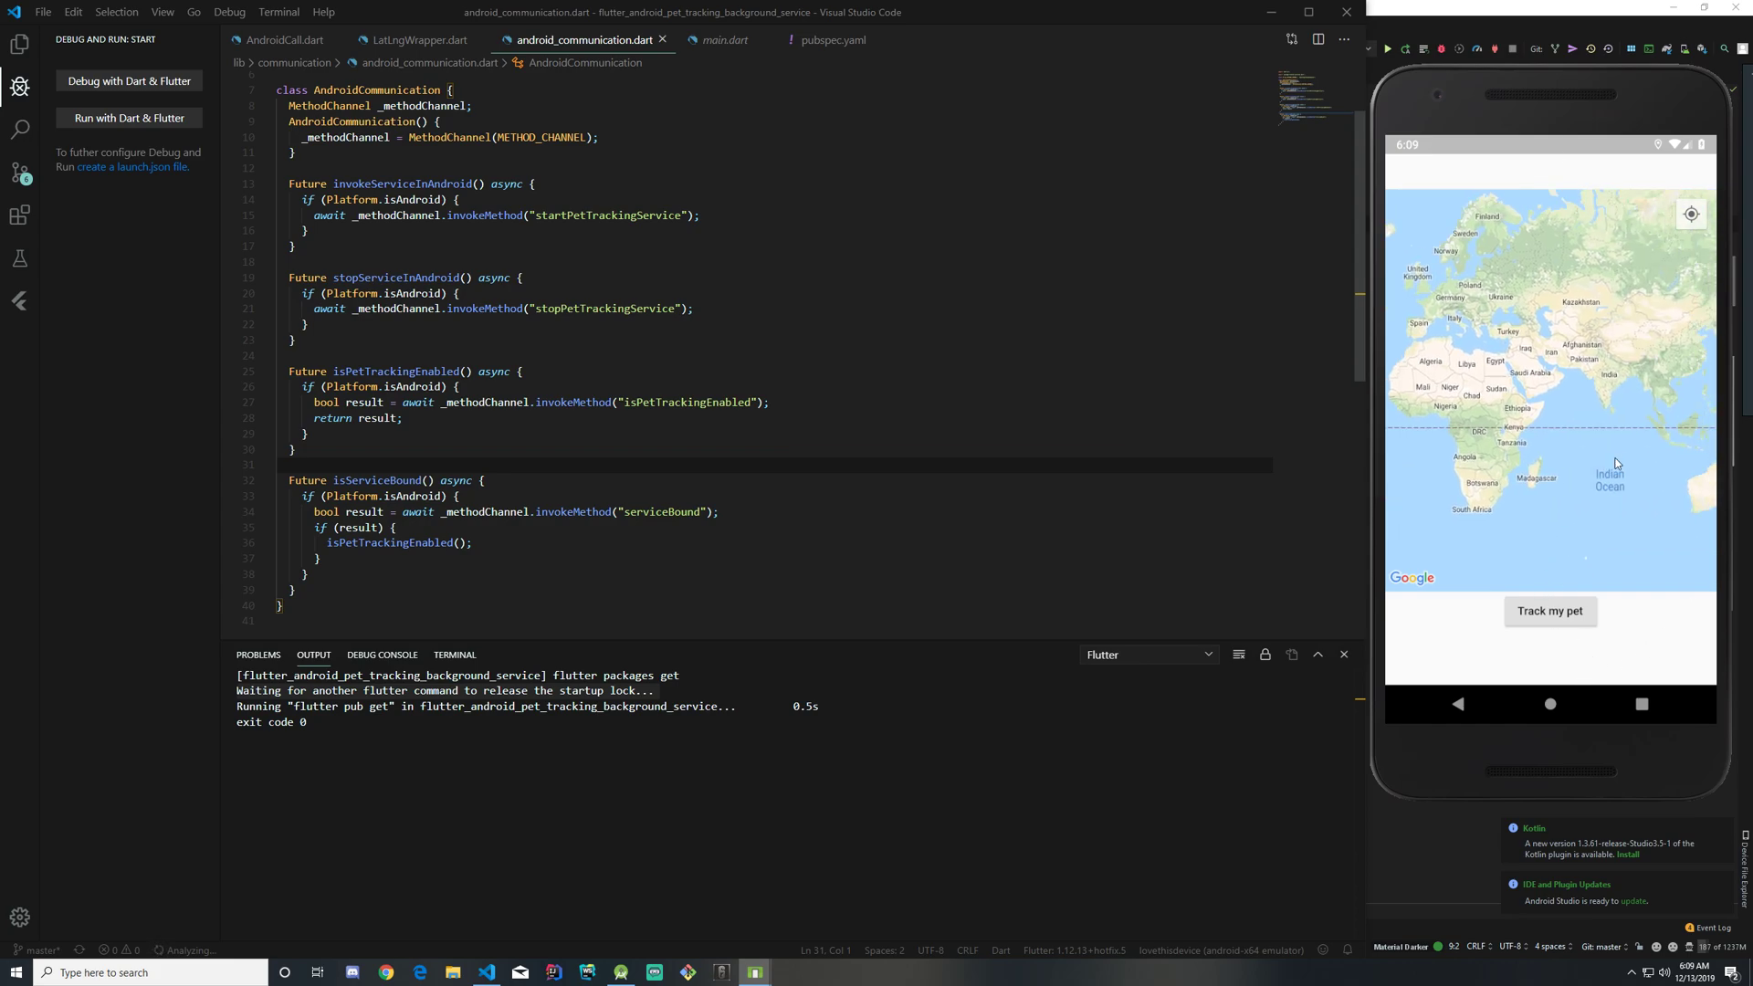
{"action": "left_click", "coordinate": [1533, 613]}
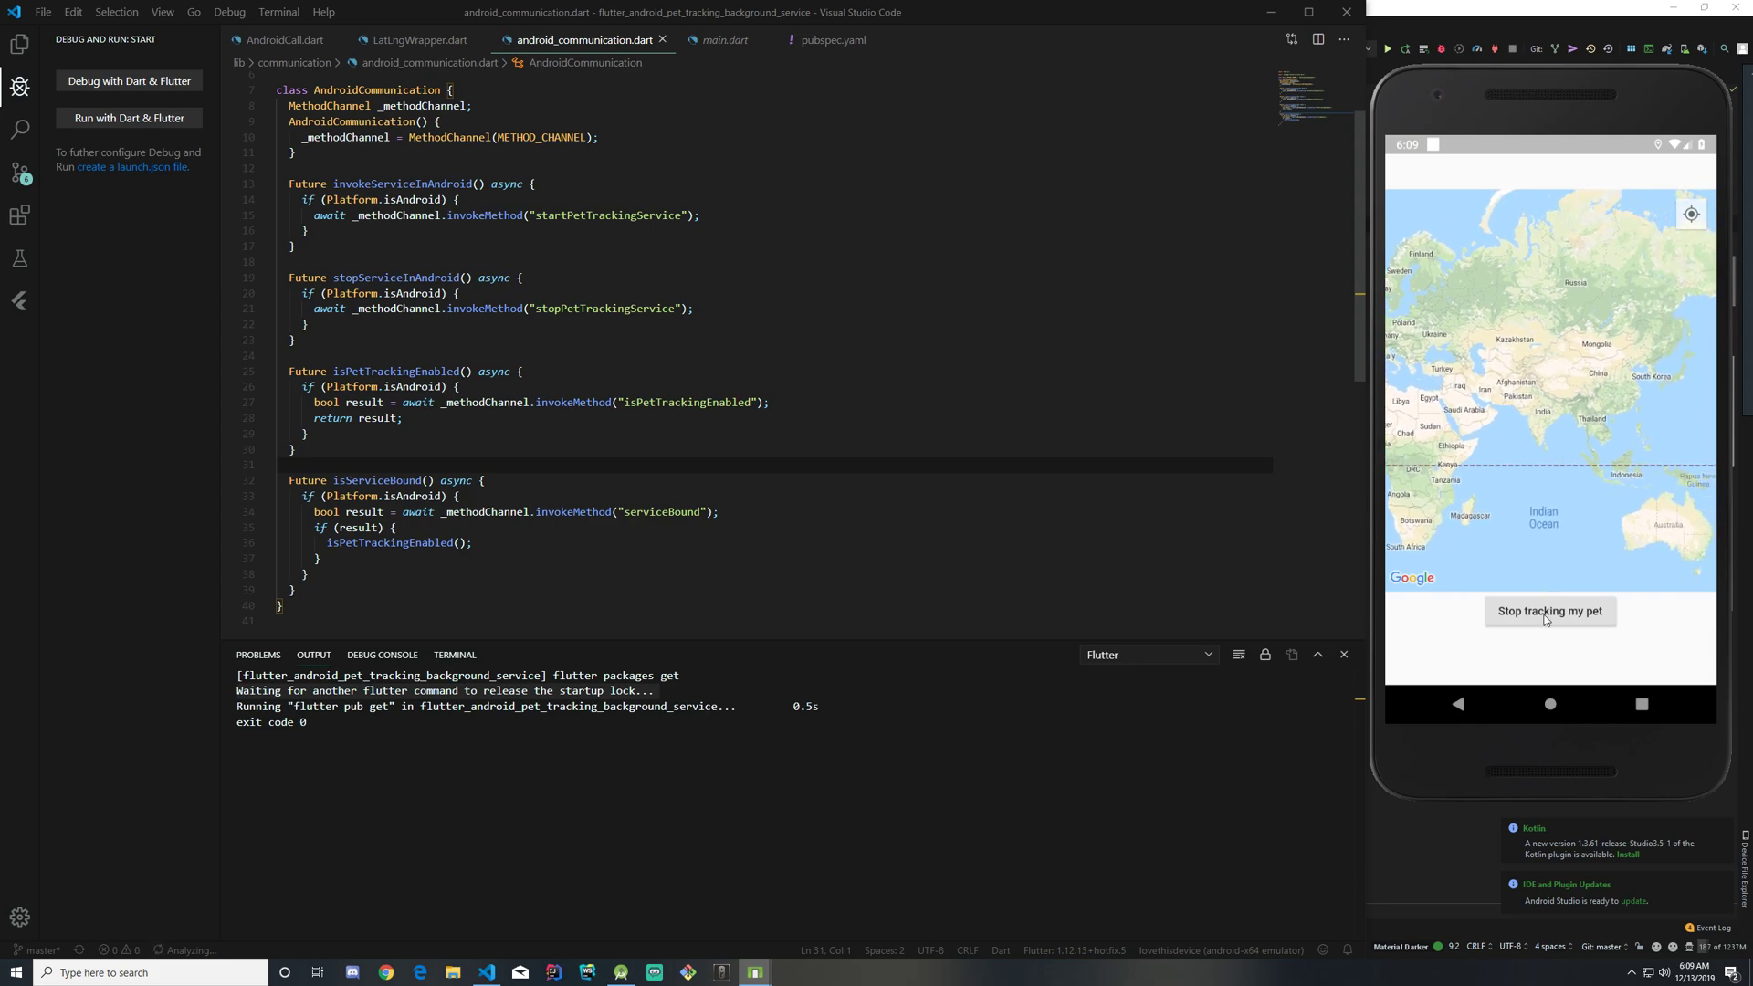
{"action": "left_click_drag", "start_coordinate": [1543, 141], "coordinate": [1505, 536]}
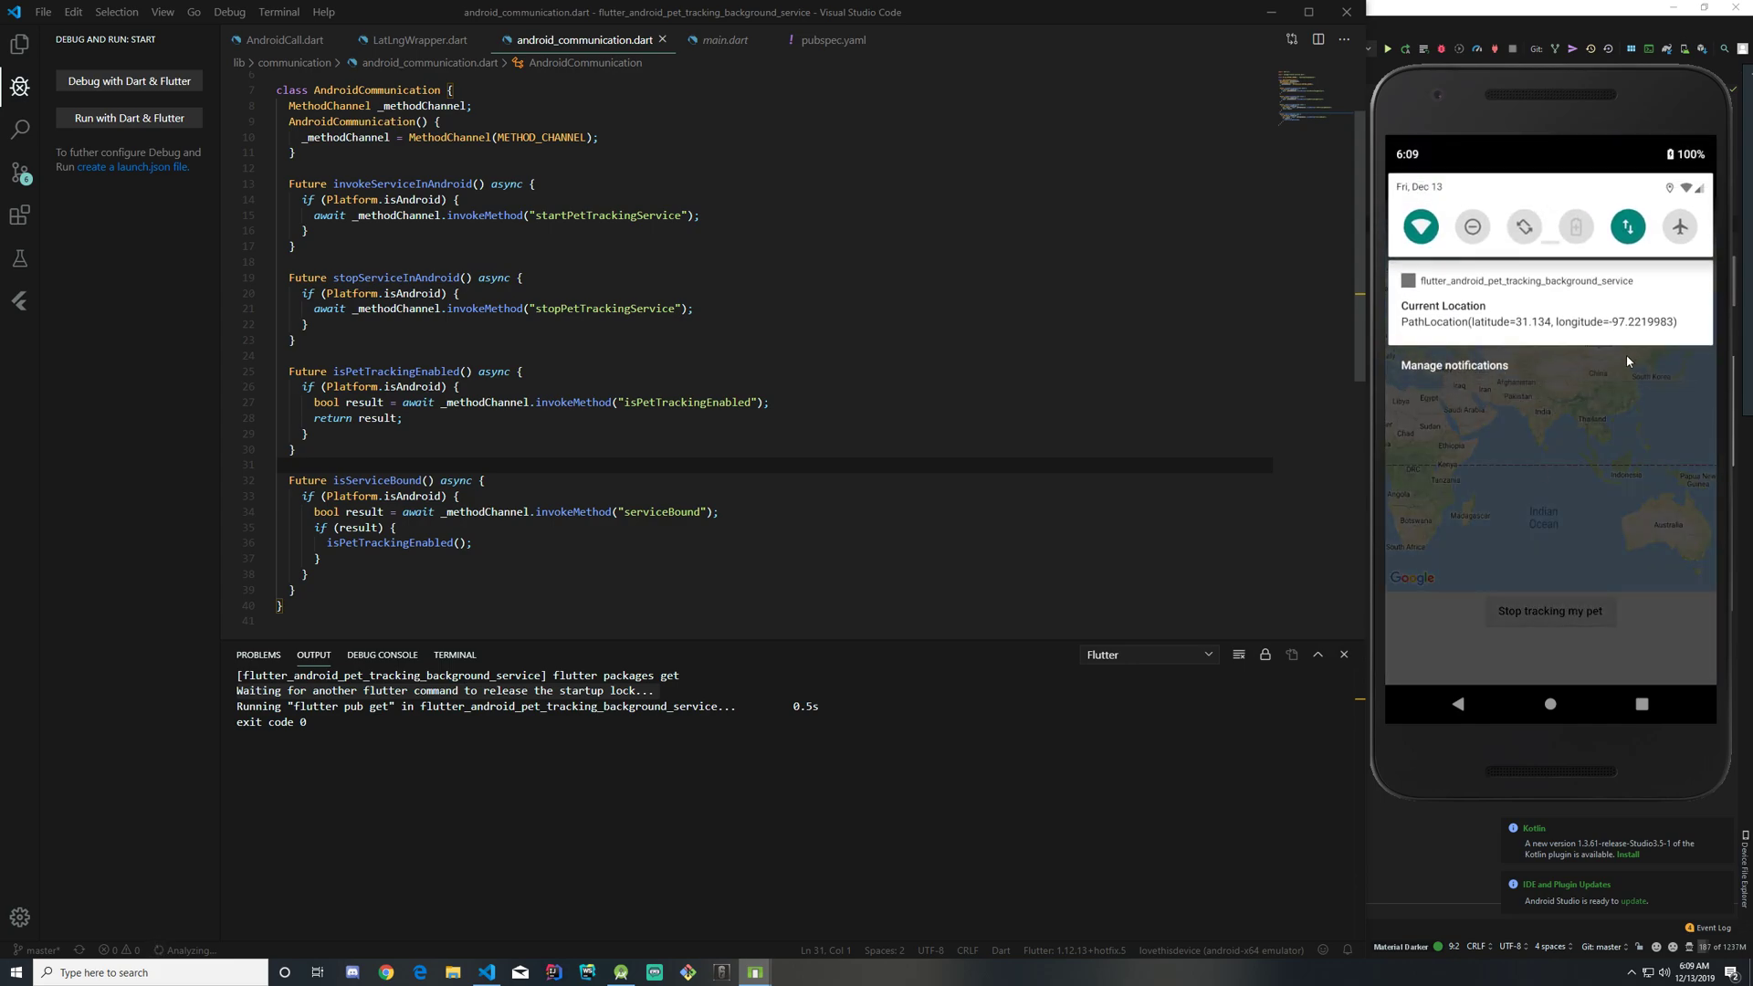
Step: Move the emulator's extended controls over the editor and send longitude -97.5
{"action": "left_click_drag", "start_coordinate": [1641, 108], "coordinate": [1329, 92]}
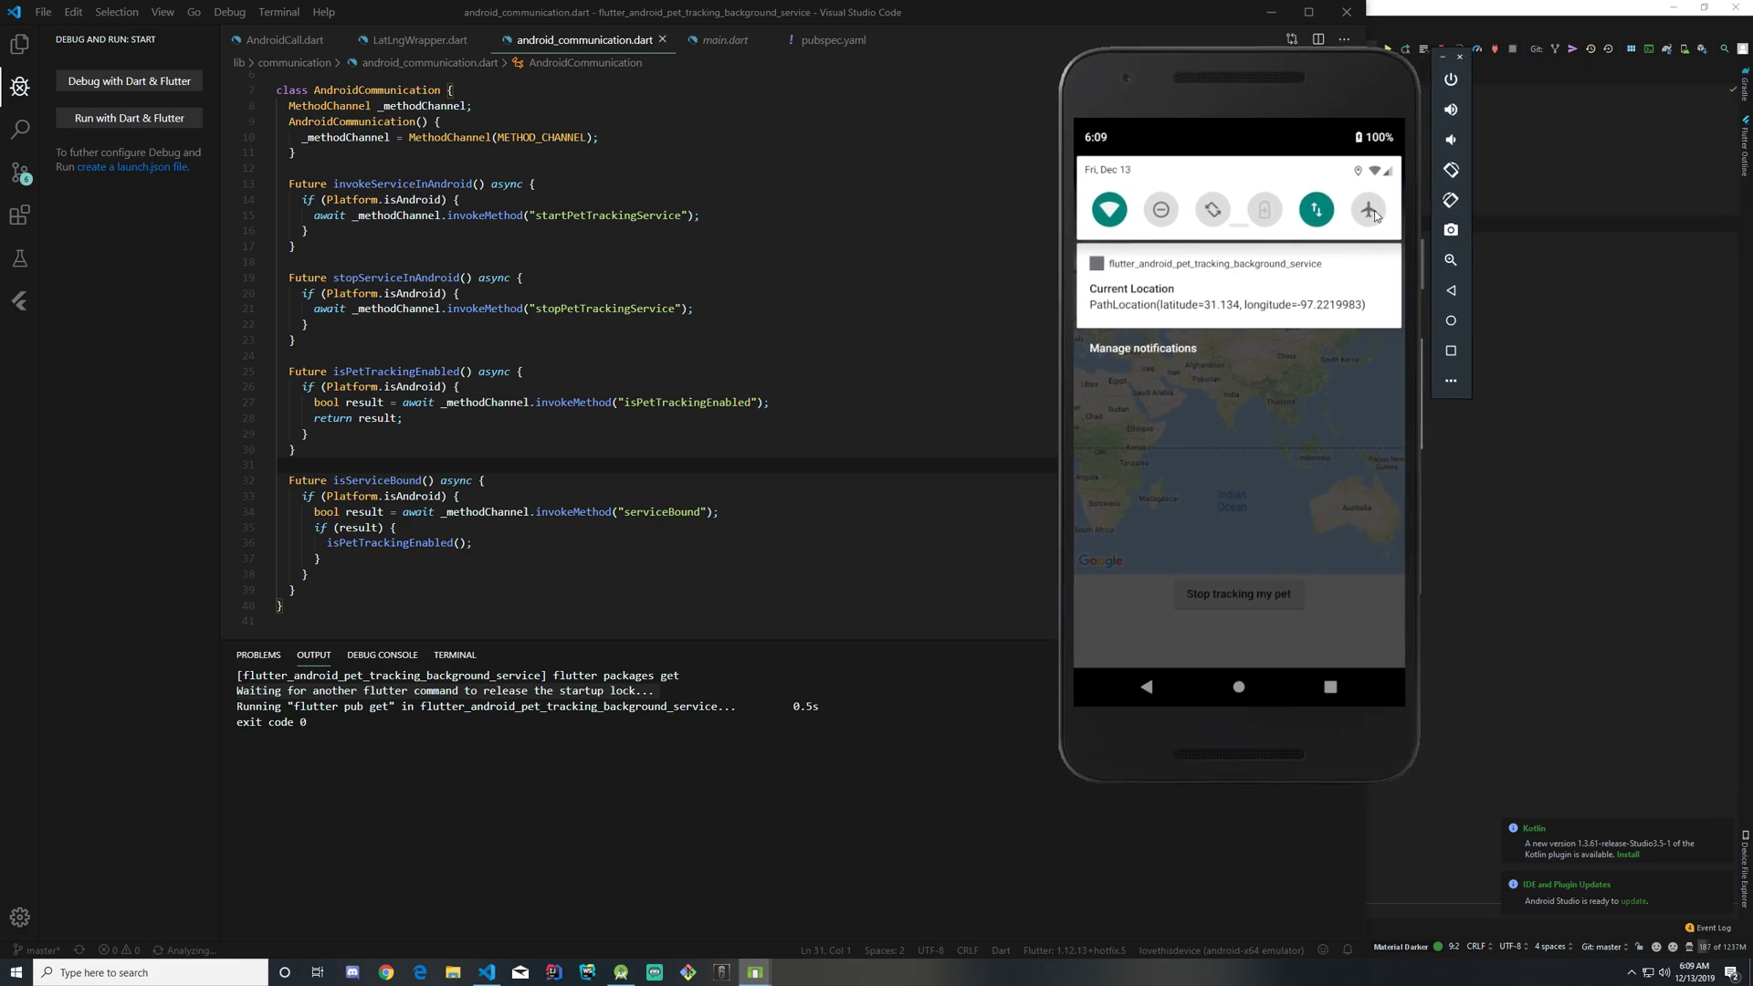
{"action": "key", "text": "ctrl+shift+l"}
{"action": "left_click_drag", "start_coordinate": [1352, 253], "coordinate": [471, 205]}
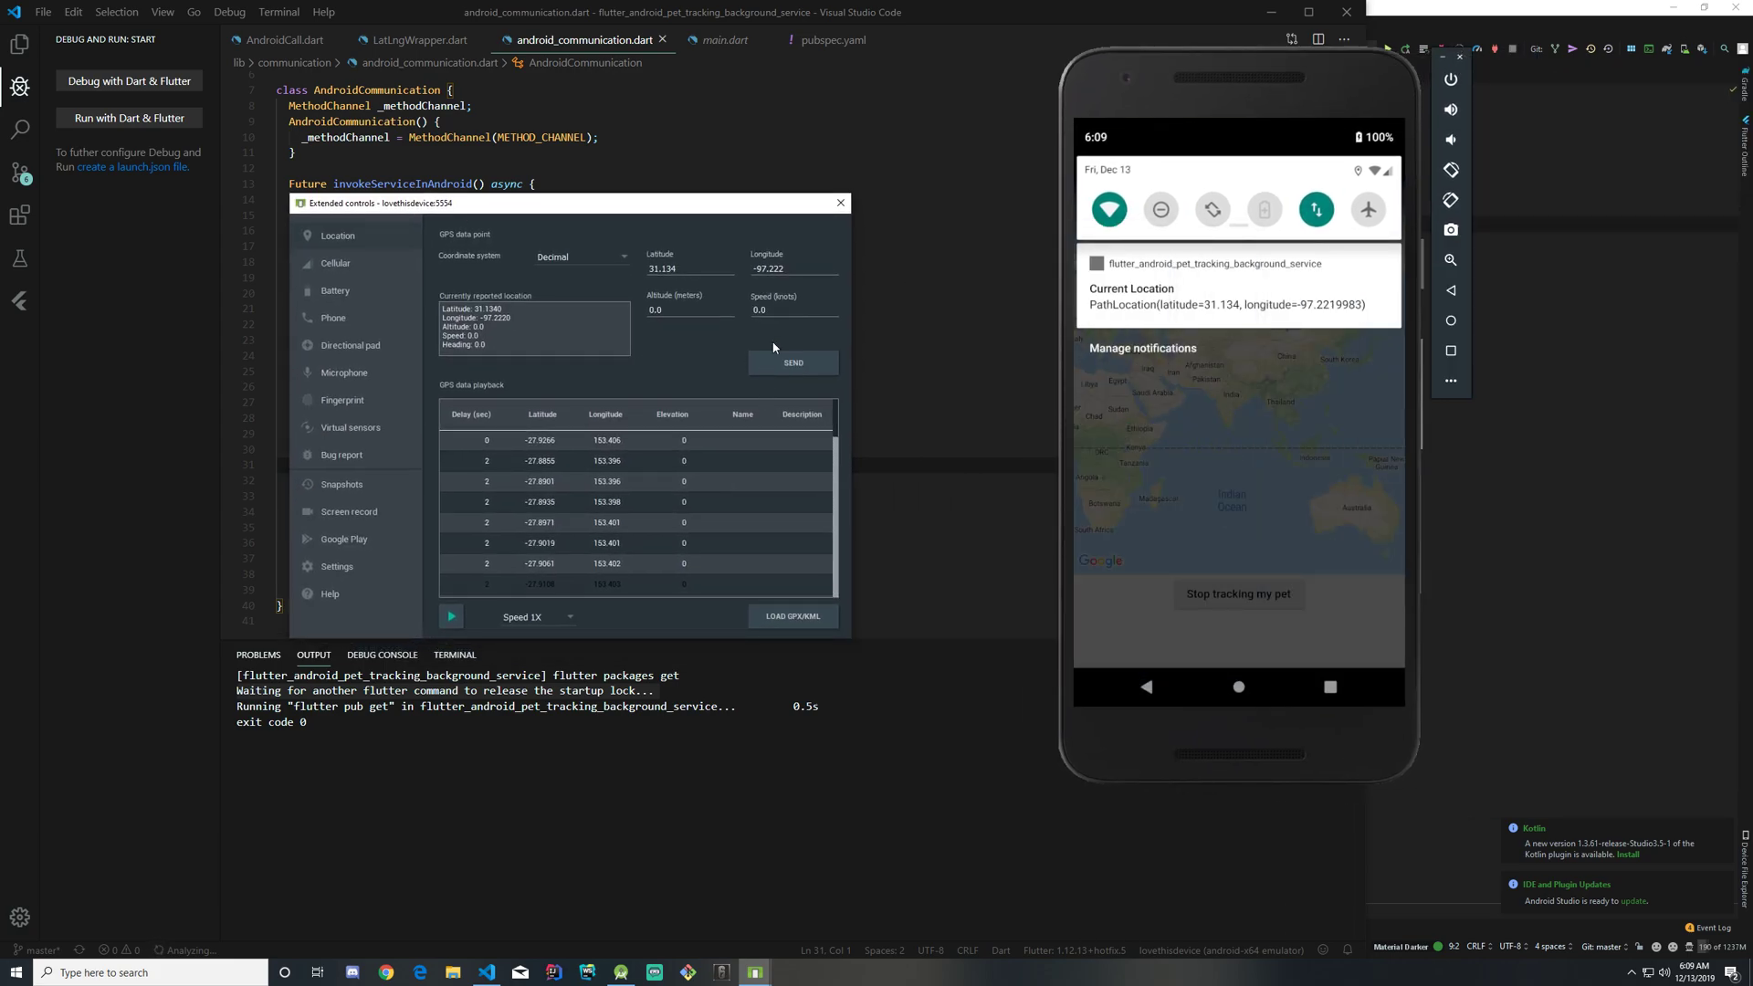
{"action": "left_click_drag", "start_coordinate": [770, 269], "coordinate": [834, 262]}
{"action": "type", "text": "5"}
{"action": "left_click", "coordinate": [792, 367]}
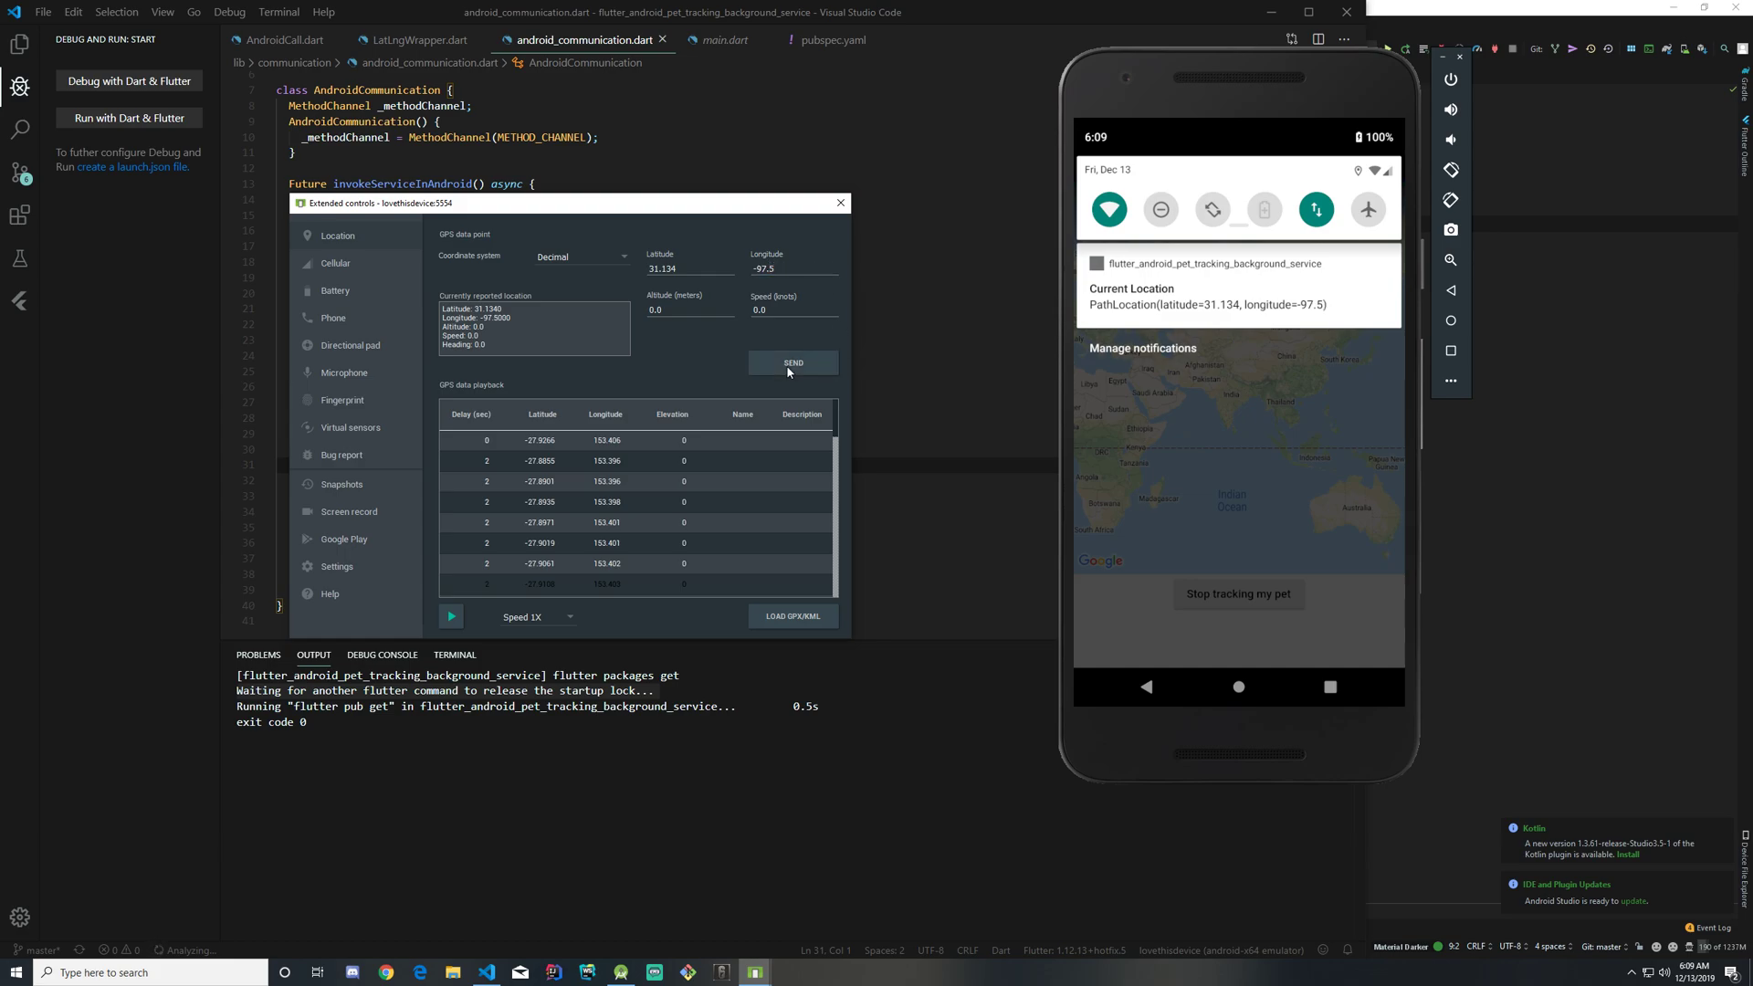
Step: Close the notification shade and dismiss the pet-tracking app from recent apps
{"action": "left_click", "coordinate": [1295, 644]}
{"action": "left_click", "coordinate": [1330, 685]}
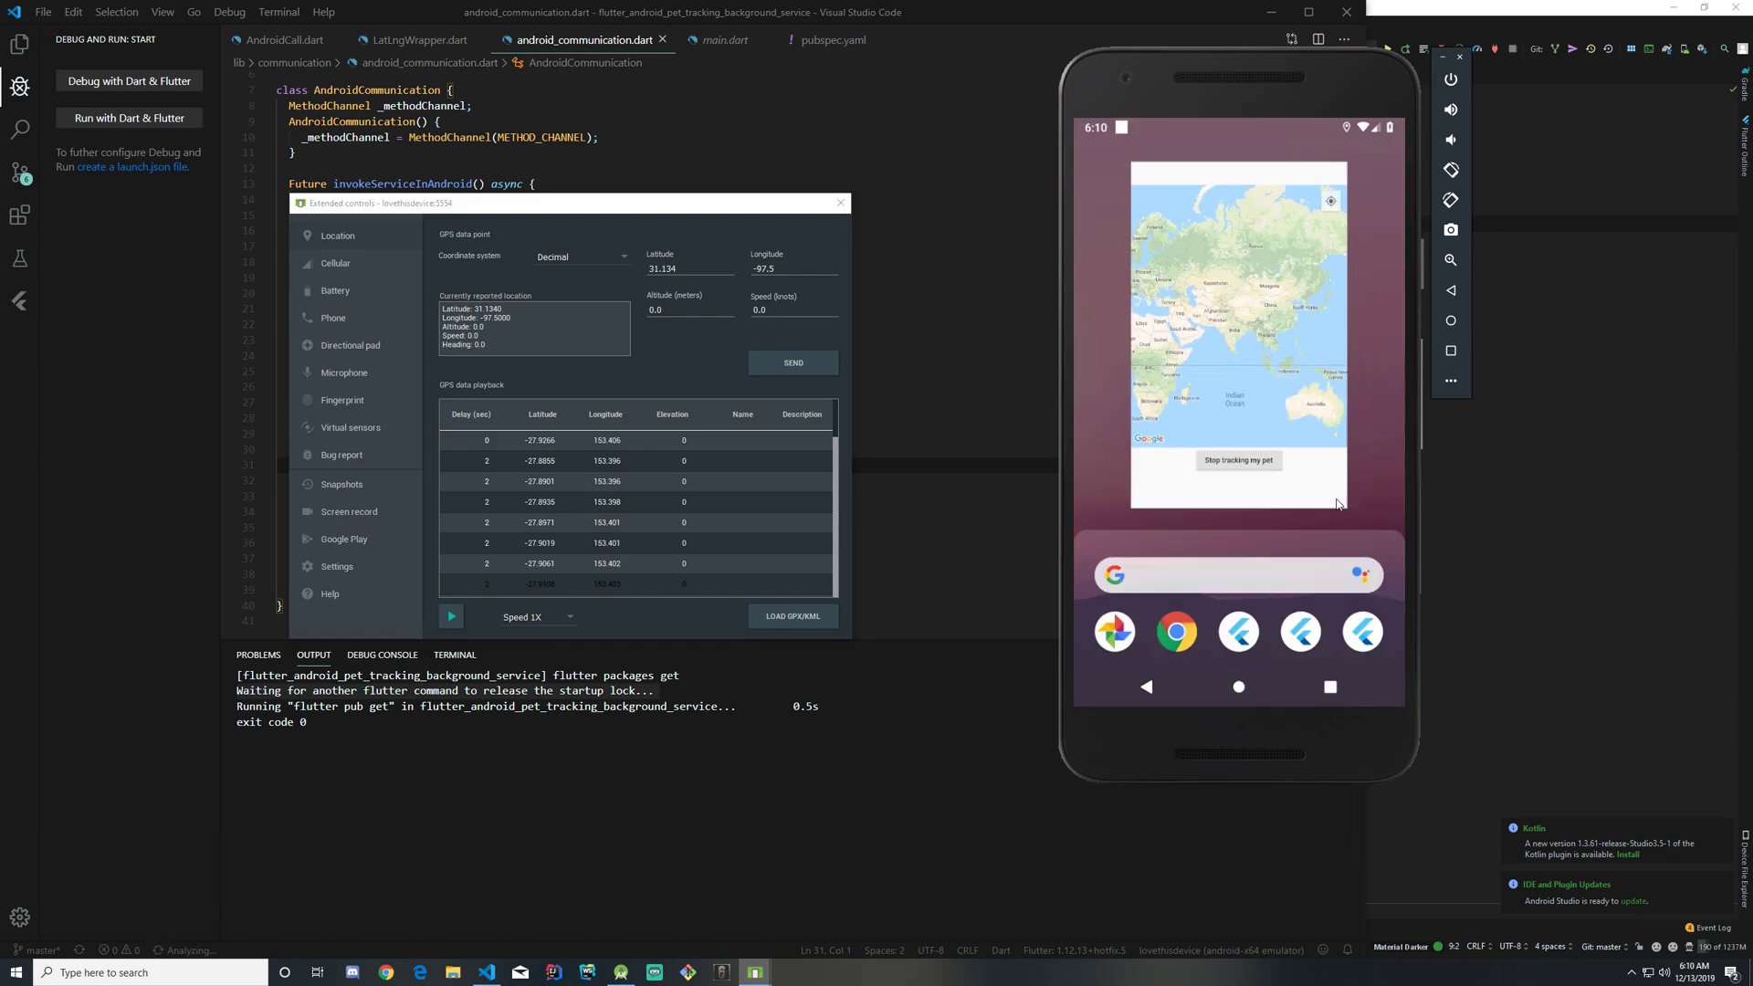
{"action": "mouse_move", "coordinate": [1240, 343]}
{"action": "left_mouse_down"}
{"action": "mouse_move", "coordinate": [1238, 137]}
{"action": "mouse_move", "coordinate": [1318, 391]}
{"action": "left_mouse_up"}
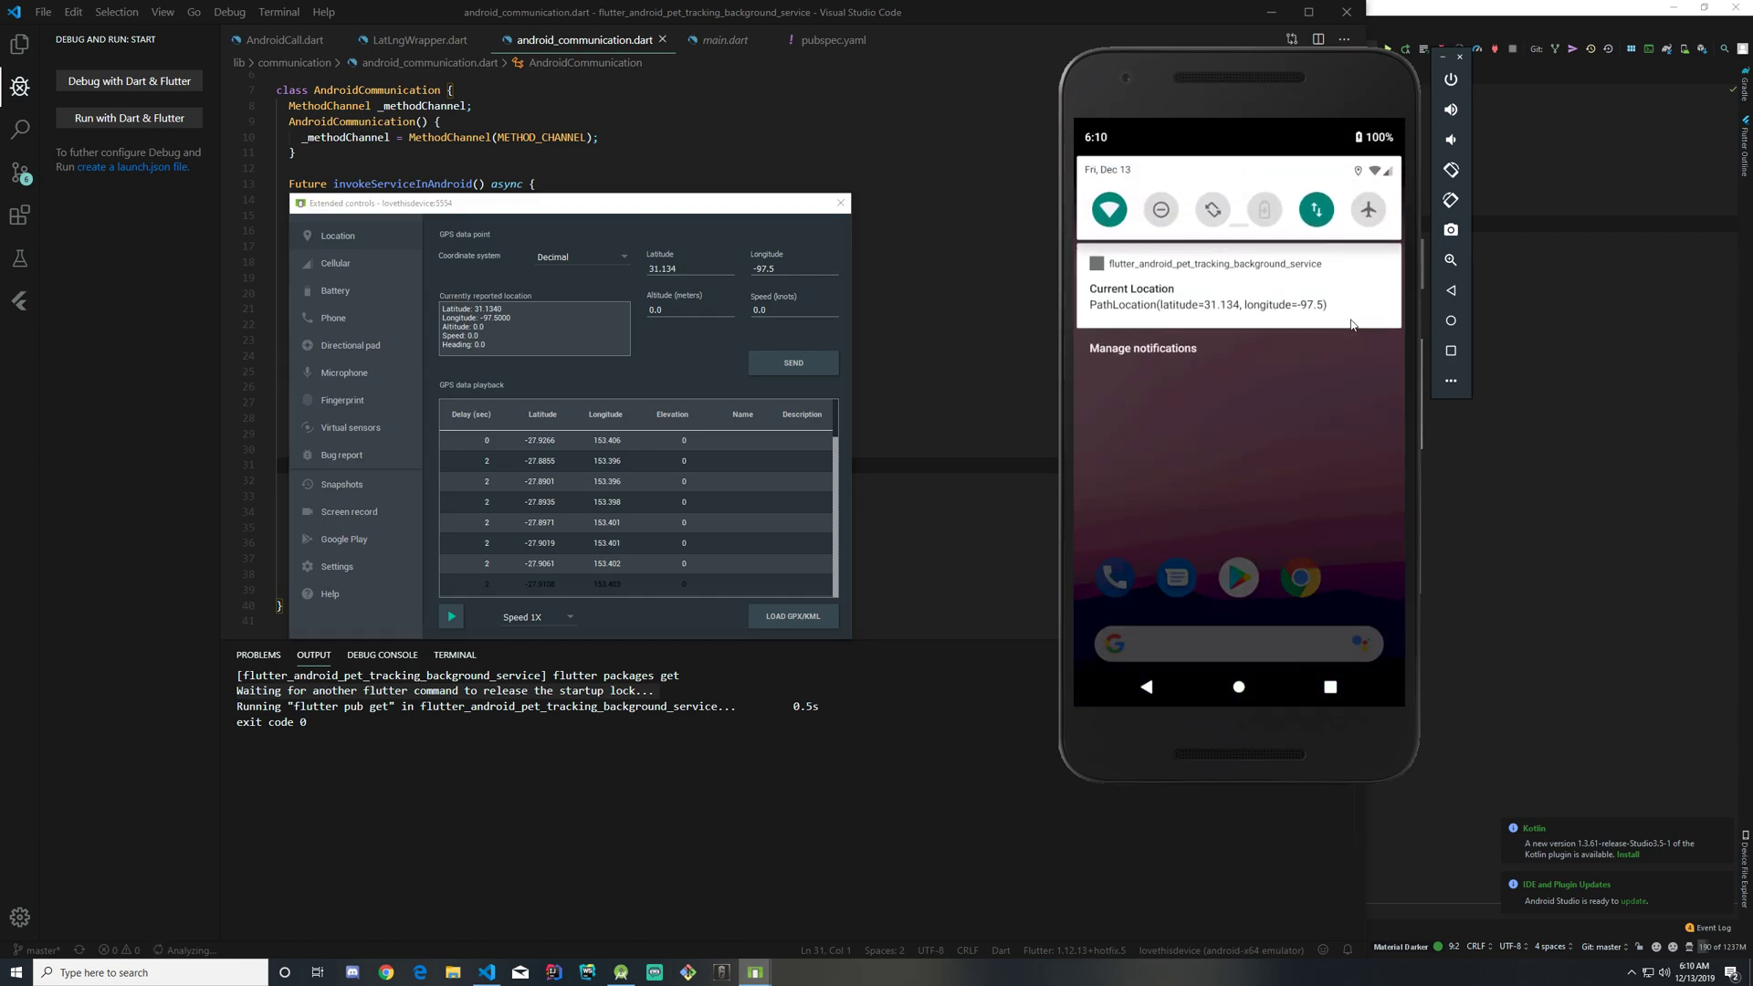
{"action": "left_click_drag", "start_coordinate": [1351, 325], "coordinate": [1316, 325]}
Step: Change the emulated latitude to 31.3 and send it to the phone
{"action": "left_click_drag", "start_coordinate": [1257, 79], "coordinate": [1546, 69]}
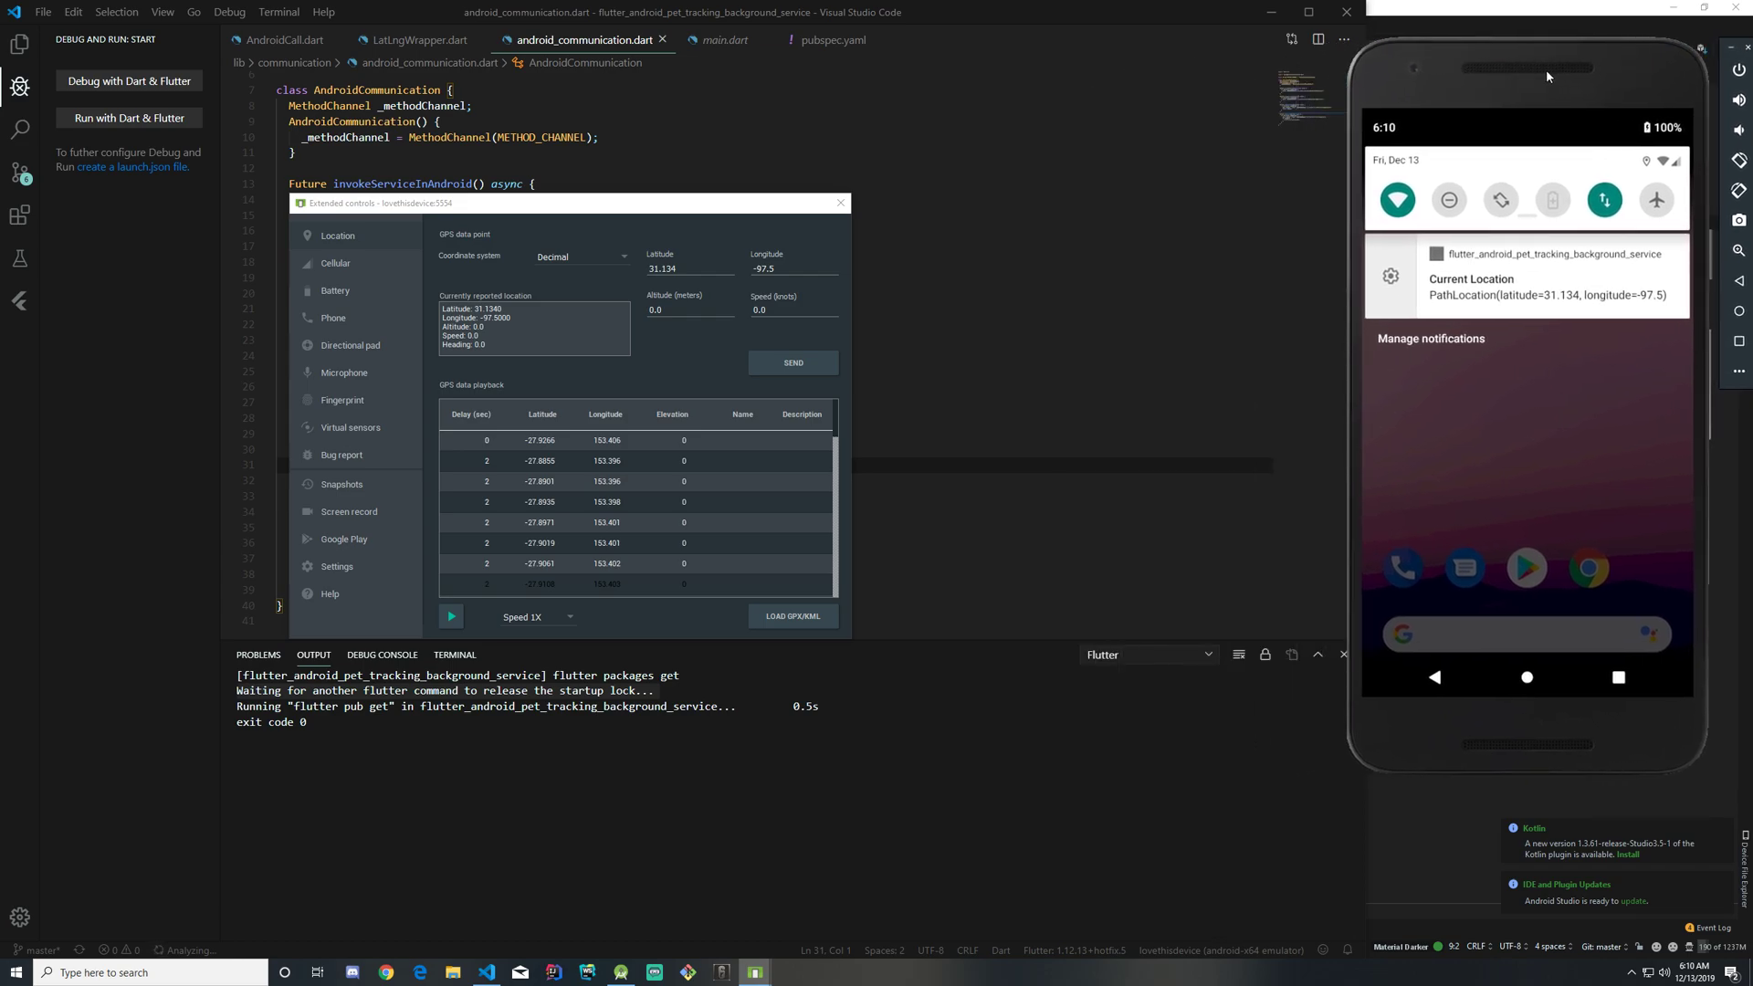
{"action": "left_click", "coordinate": [779, 268]}
{"action": "left_click", "coordinate": [658, 262]}
{"action": "key", "text": "BackSpace"}
{"action": "key", "text": "BackSpace"}
{"action": "key", "text": "BackSpace"}
{"action": "type", "text": "3"}
{"action": "type", "text": "7"}
{"action": "left_click", "coordinate": [810, 361]}
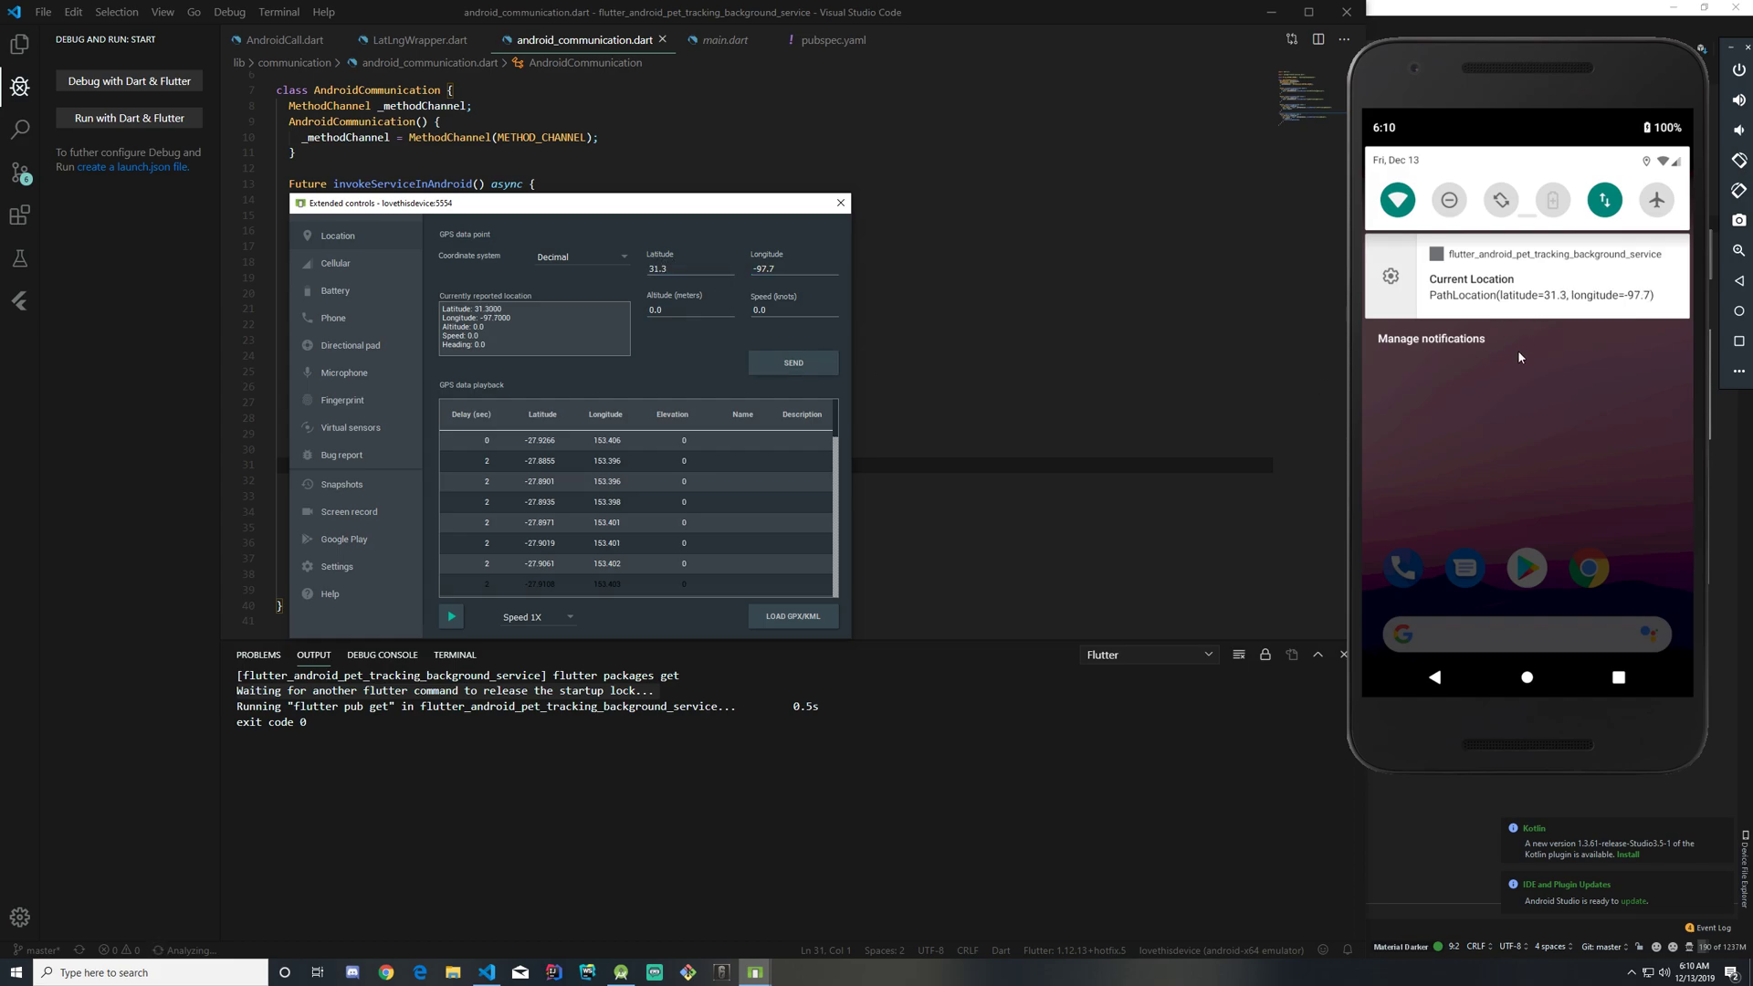
Step: Send longitudes -97.8, -96.8 and -96.2, then place the location controls beside the phone
{"action": "left_click", "coordinate": [814, 272]}
{"action": "type", "text": "8"}
{"action": "left_click", "coordinate": [793, 363]}
{"action": "left_click_drag", "start_coordinate": [769, 269], "coordinate": [763, 269]}
{"action": "left_click", "coordinate": [800, 367]}
{"action": "left_click", "coordinate": [798, 268]}
{"action": "left_click_drag", "start_coordinate": [769, 269], "coordinate": [777, 269]}
{"action": "type", "text": "2"}
{"action": "left_click", "coordinate": [793, 361]}
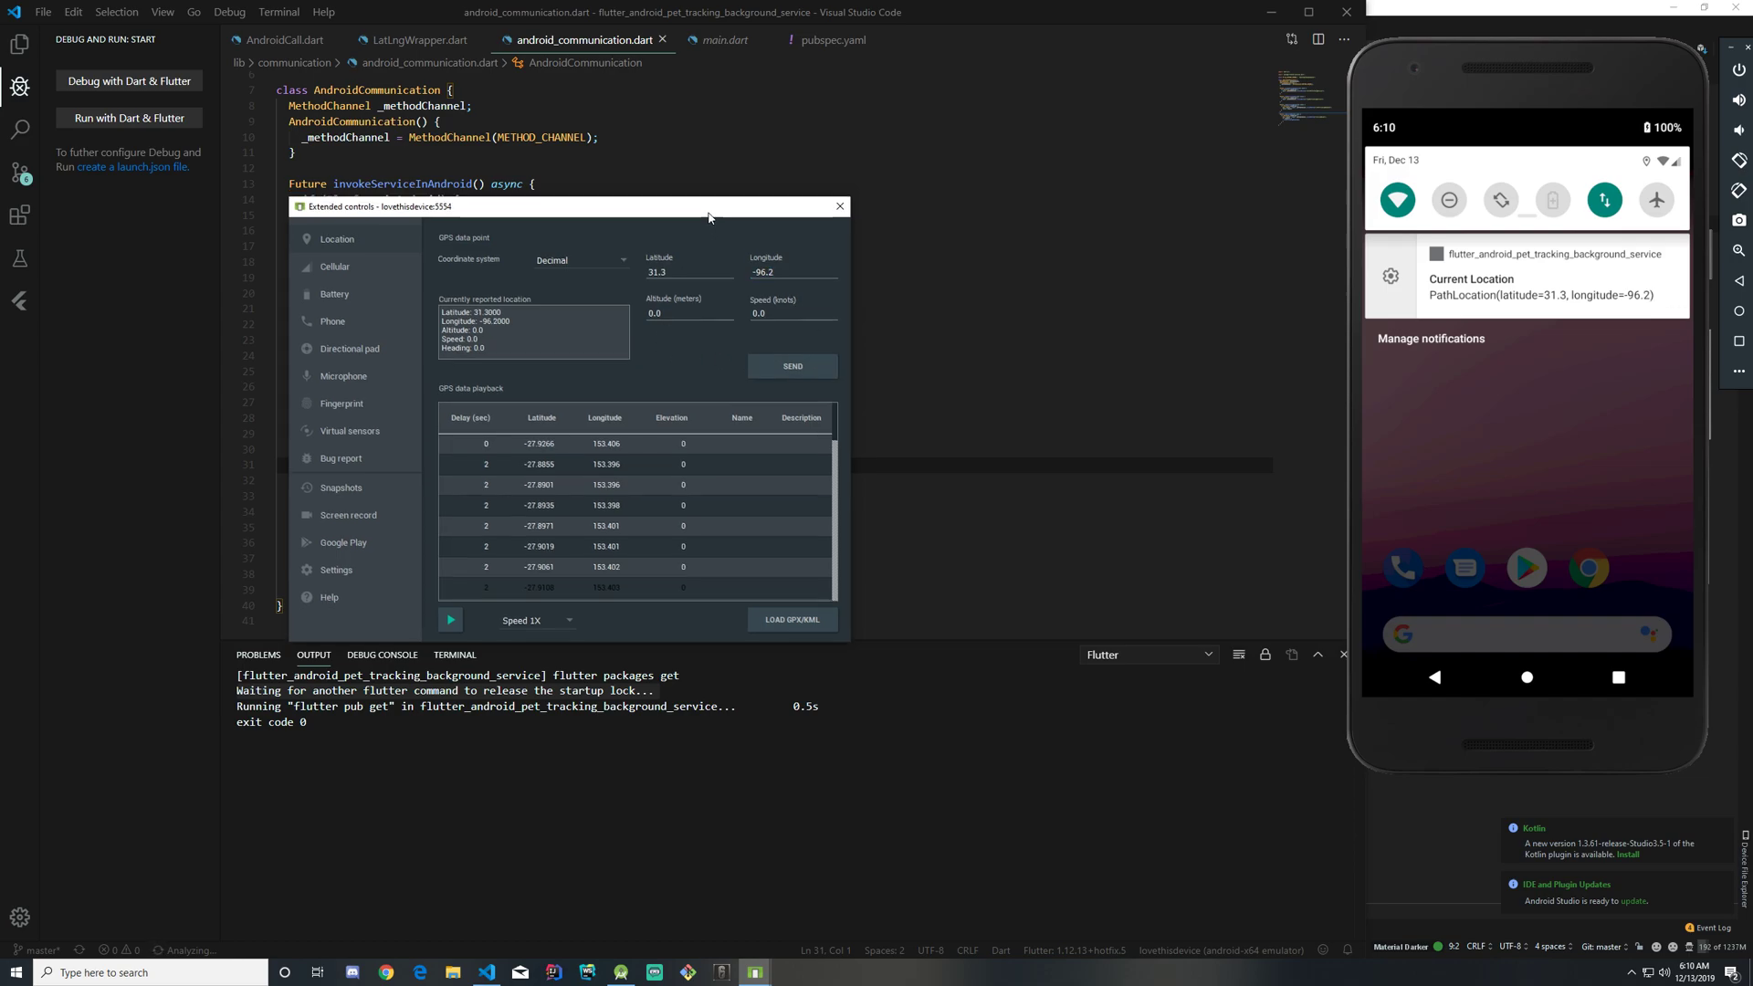
{"action": "left_click_drag", "start_coordinate": [713, 205], "coordinate": [1225, 157]}
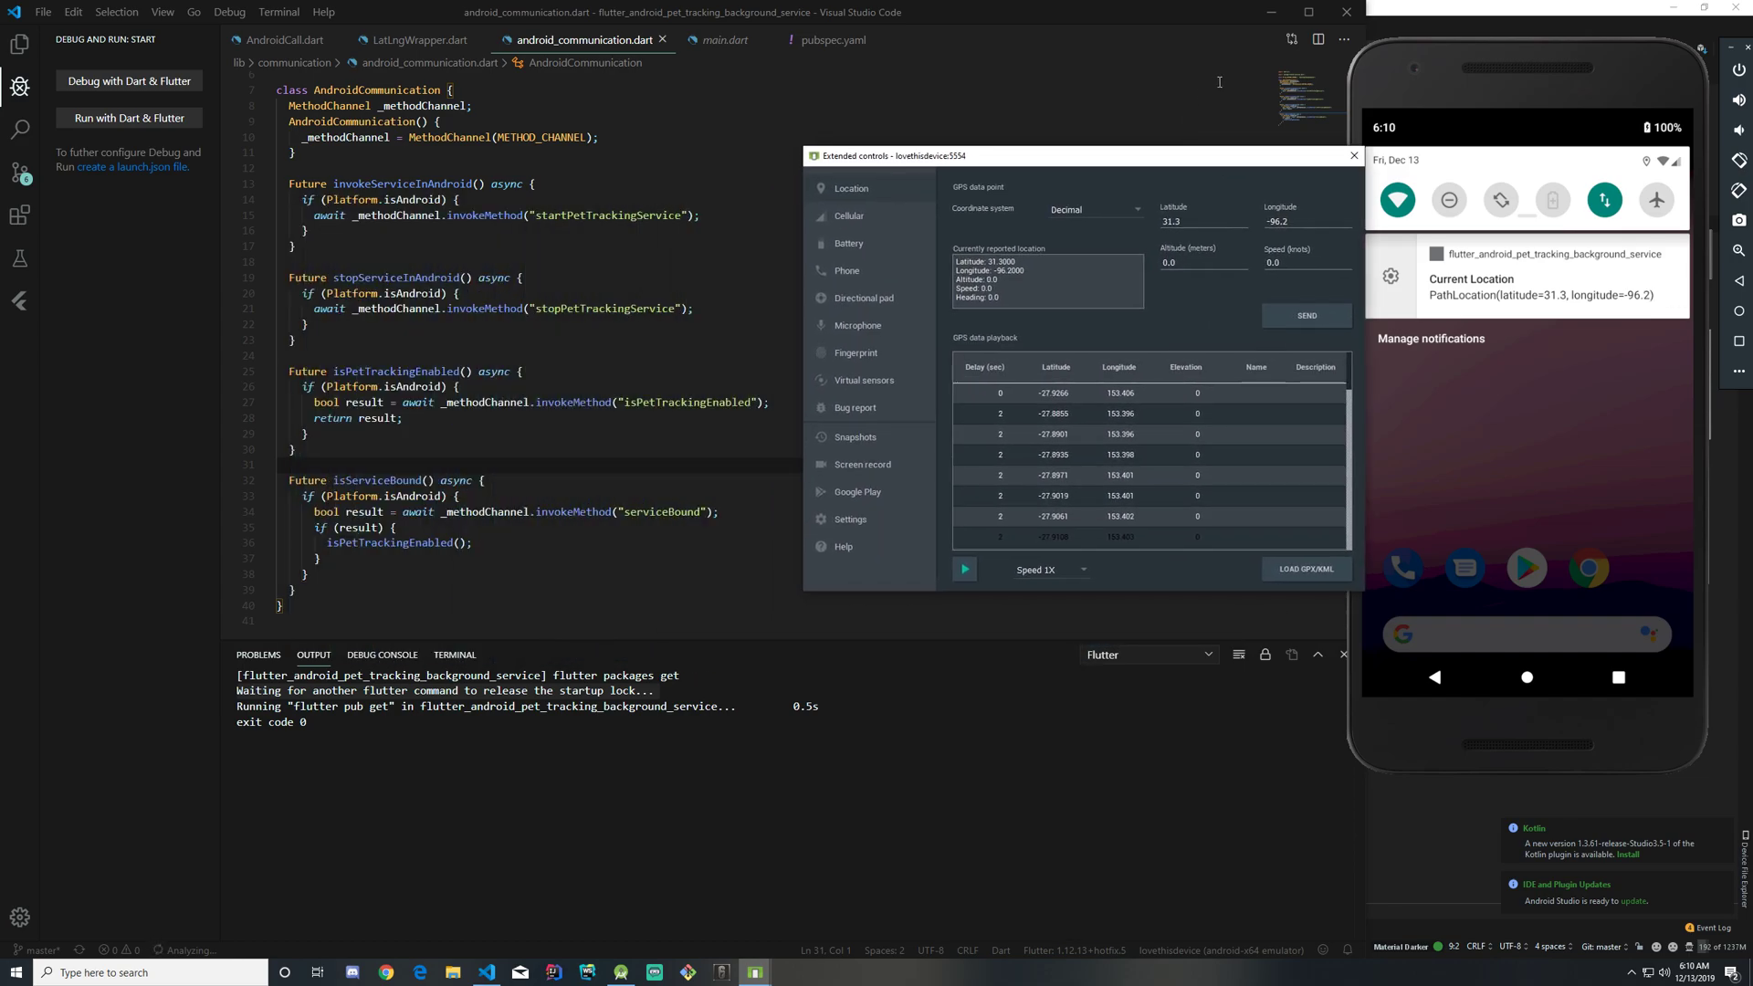
Step: Send longitude -96.25 and then latitude 31.32 from the emulator's location controls
{"action": "mouse_move", "coordinate": [1188, 155]}
{"action": "left_mouse_down"}
{"action": "mouse_move", "coordinate": [1158, 118]}
{"action": "mouse_move", "coordinate": [400, 193]}
{"action": "mouse_move", "coordinate": [1181, 162]}
{"action": "mouse_move", "coordinate": [1133, 128]}
{"action": "left_mouse_up"}
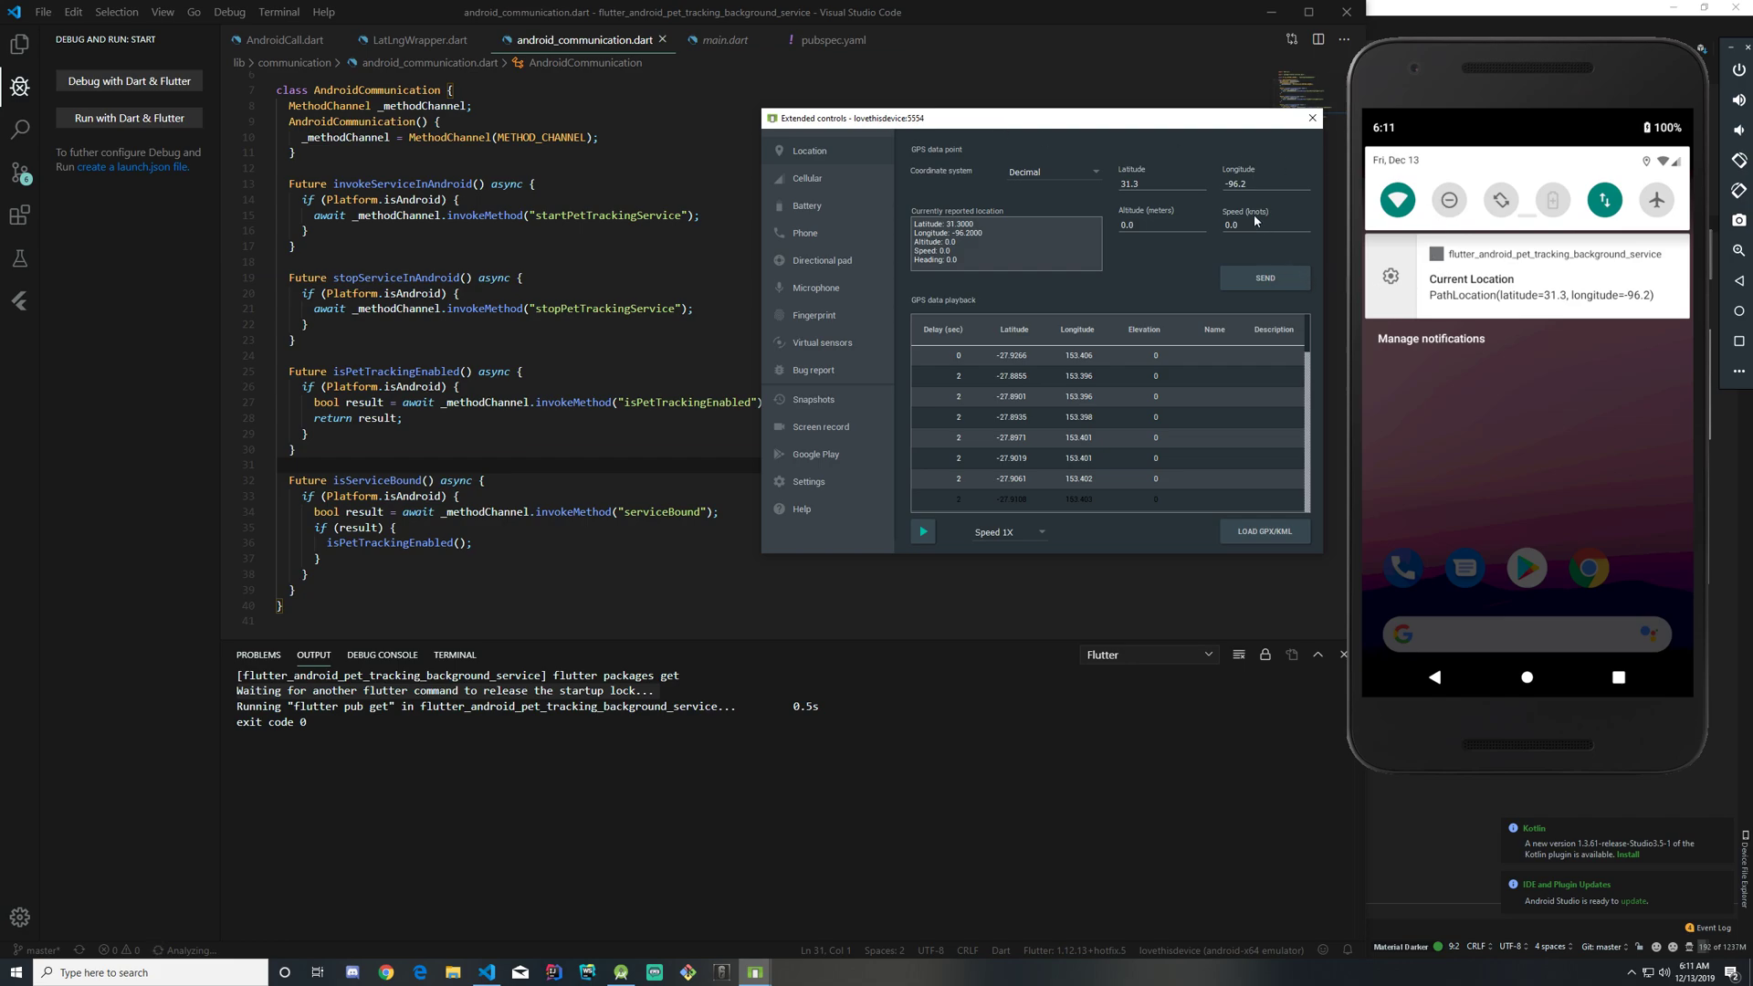
{"action": "left_click", "coordinate": [1247, 182]}
{"action": "left_click", "coordinate": [1273, 276]}
{"action": "left_click", "coordinate": [1272, 281]}
{"action": "left_click", "coordinate": [1158, 187]}
{"action": "type", "text": "2"}
{"action": "left_click", "coordinate": [1265, 278]}
Step: Close the shade, relaunch the pet-tracking app from the app drawer, and centre on my location
{"action": "left_click", "coordinate": [1434, 402]}
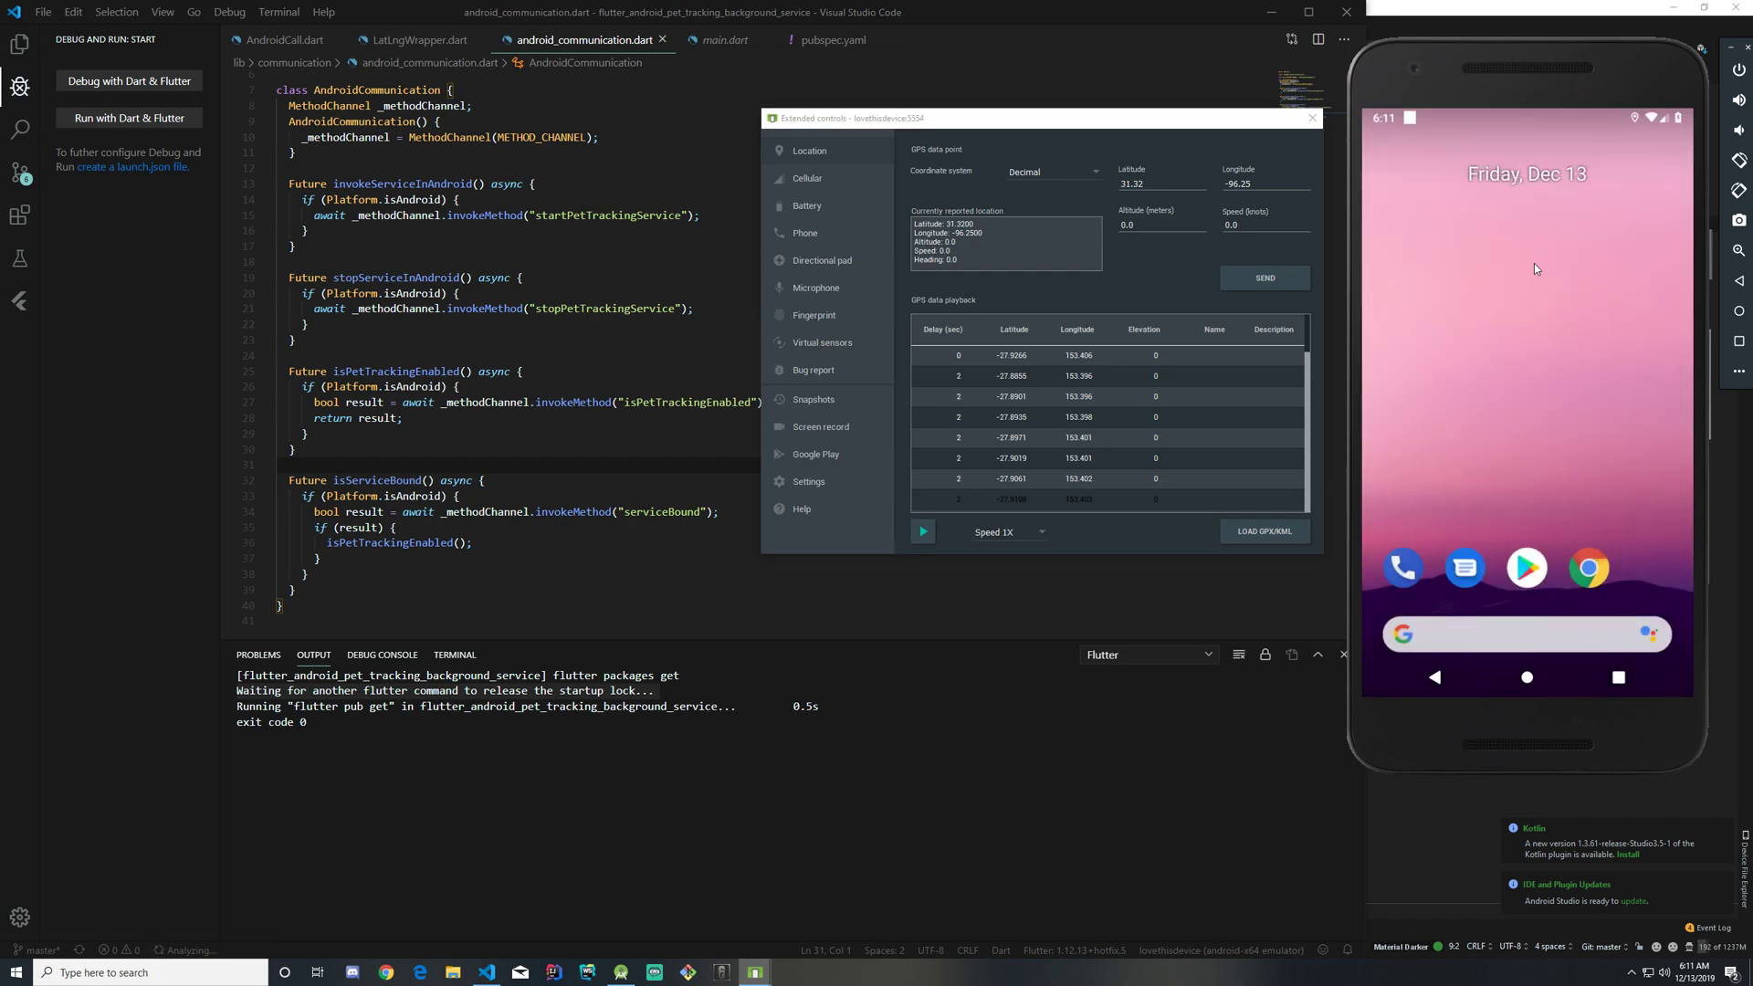
{"action": "left_click_drag", "start_coordinate": [1555, 480], "coordinate": [1554, 207]}
{"action": "left_click", "coordinate": [1578, 462]}
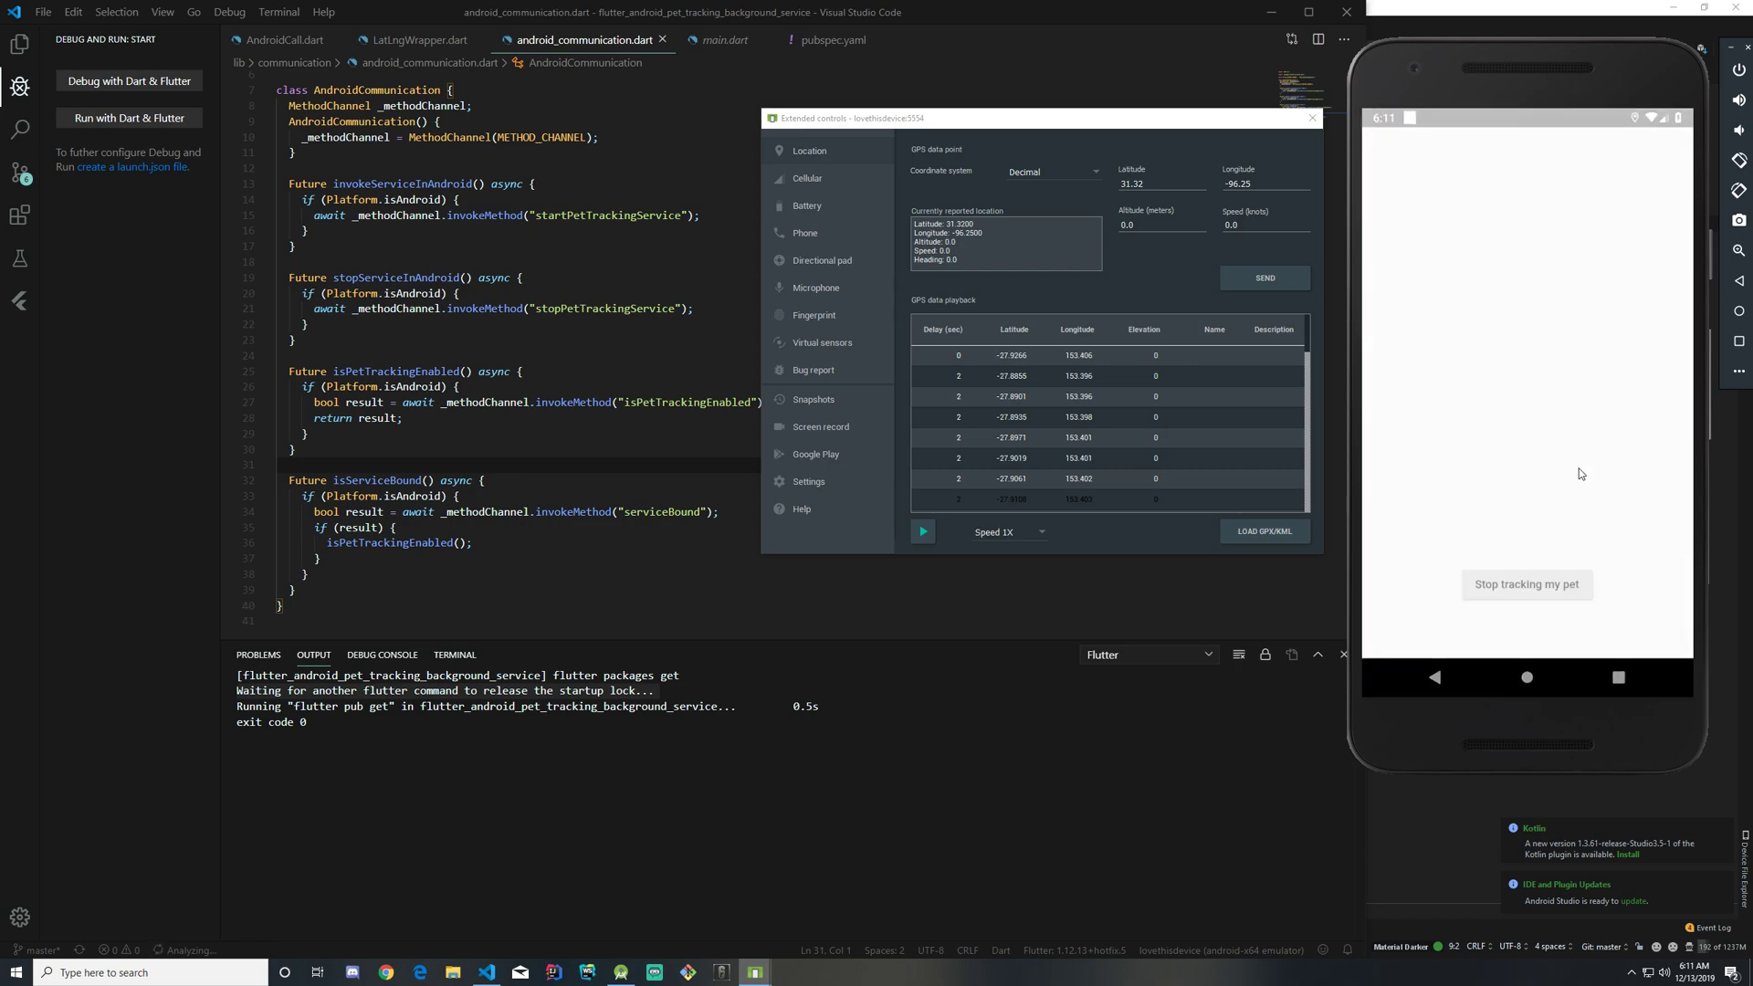
{"action": "left_click", "coordinate": [1666, 189]}
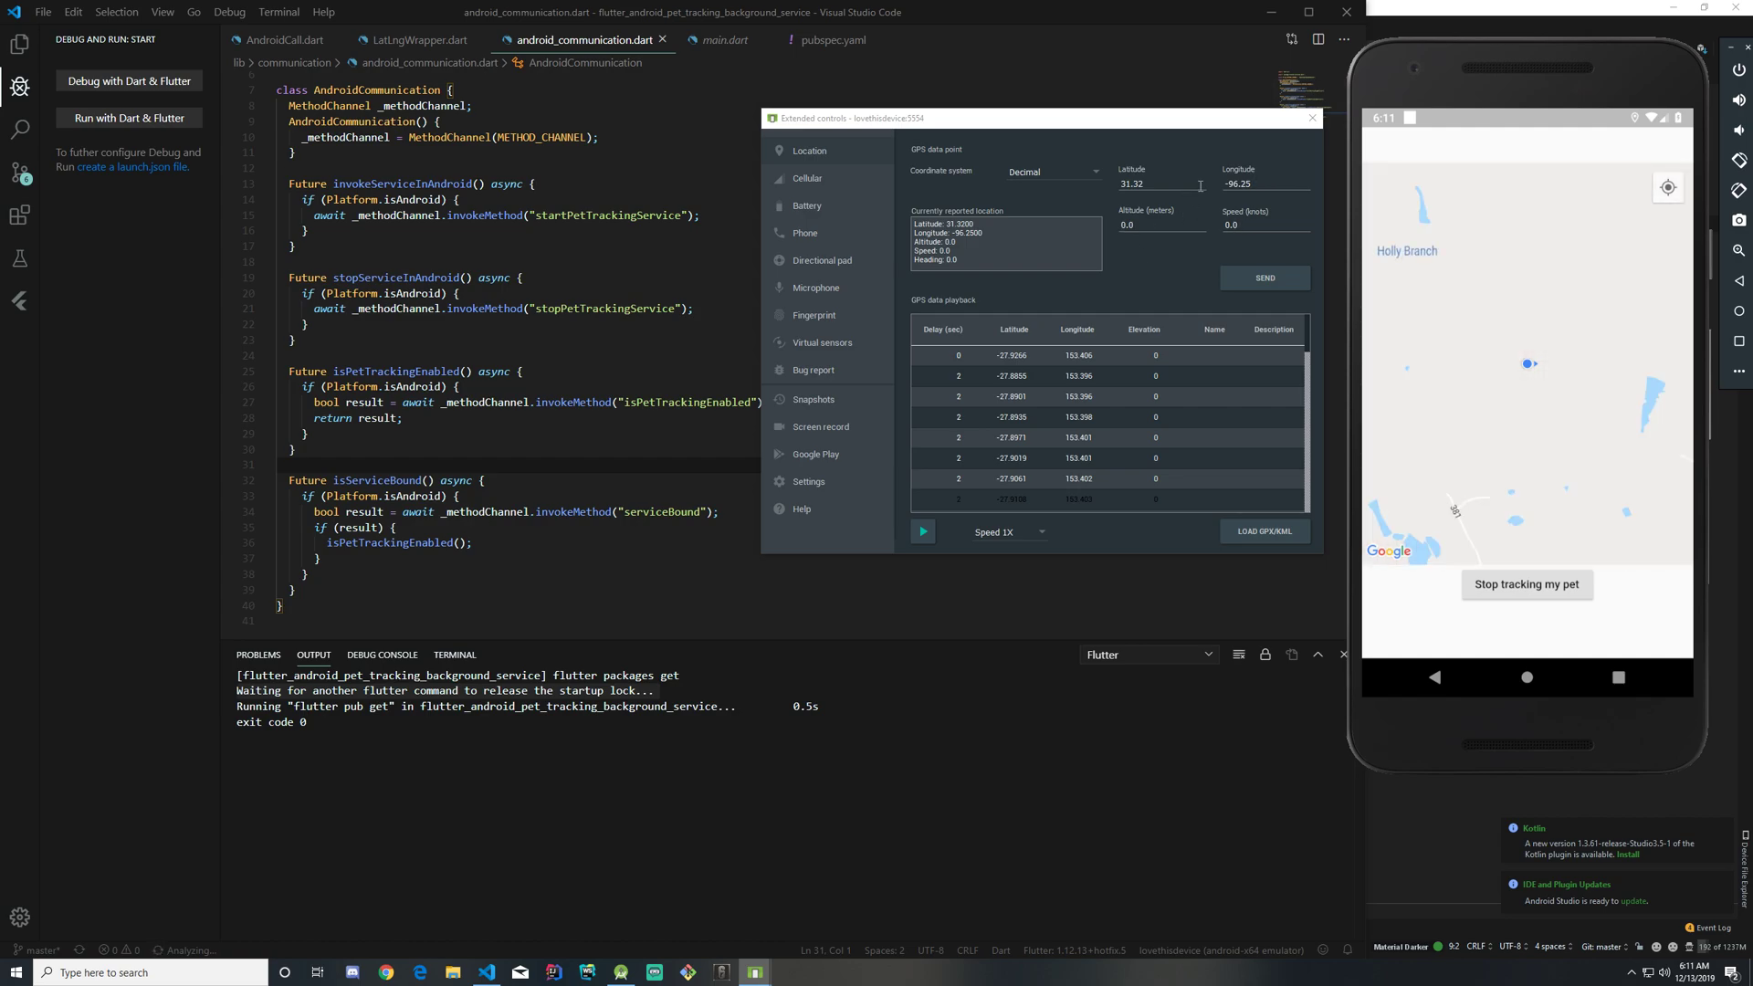
{"action": "type", "text": "2"}
Step: Send latitude 31.322 and longitude -96.253, then pan the map to the location dot
{"action": "left_click", "coordinate": [1266, 279]}
{"action": "left_click", "coordinate": [1263, 182]}
{"action": "type", "text": "3"}
{"action": "left_click", "coordinate": [1265, 279]}
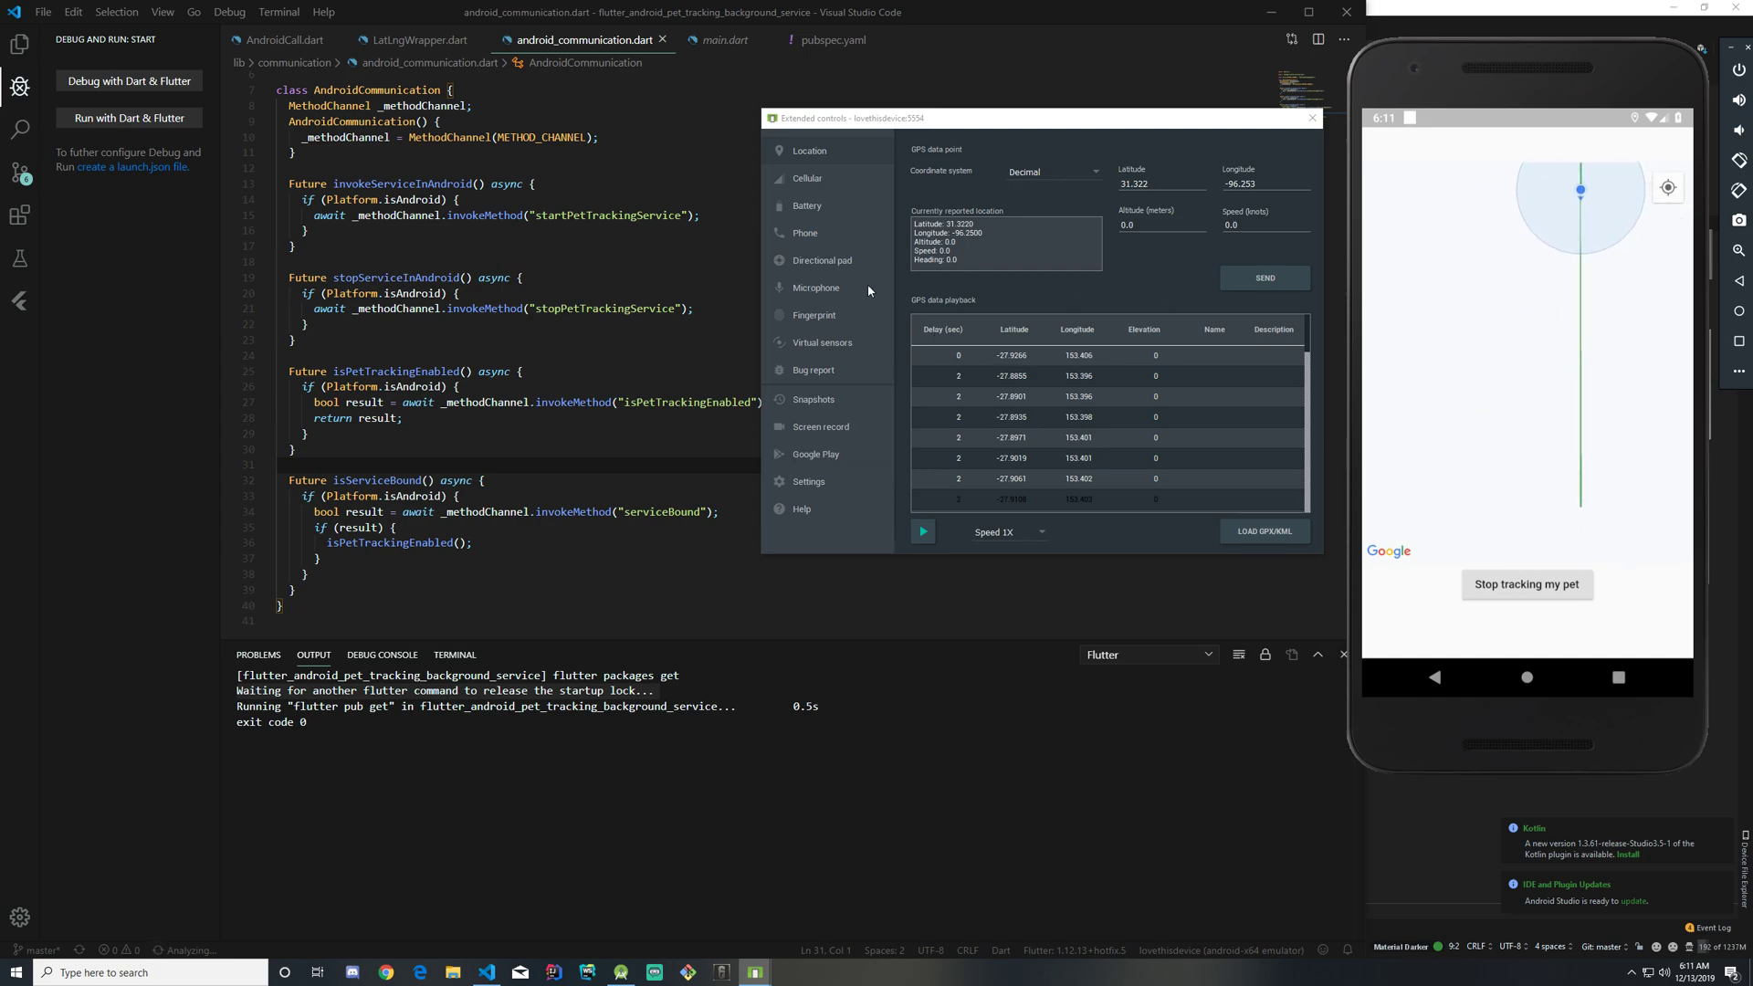
{"action": "mouse_move", "coordinate": [1576, 343]}
{"action": "left_mouse_down"}
{"action": "mouse_move", "coordinate": [1554, 463]}
{"action": "mouse_move", "coordinate": [1471, 364]}
{"action": "mouse_move", "coordinate": [1502, 328]}
{"action": "left_mouse_up"}
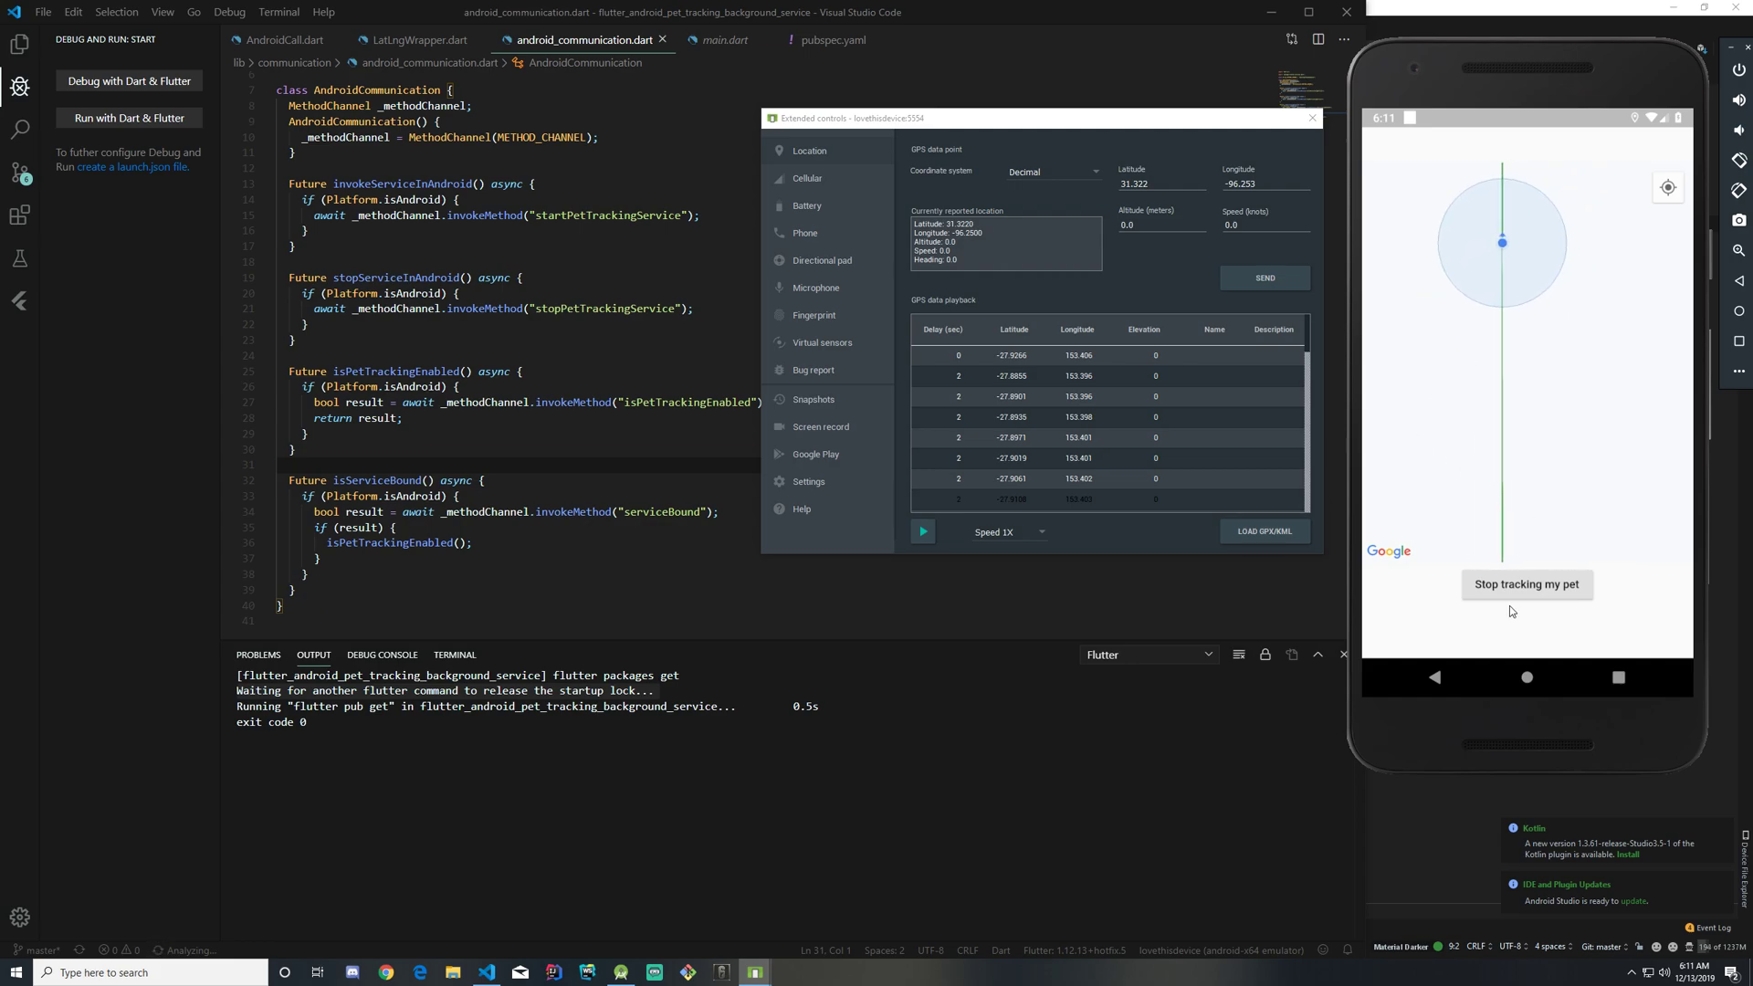